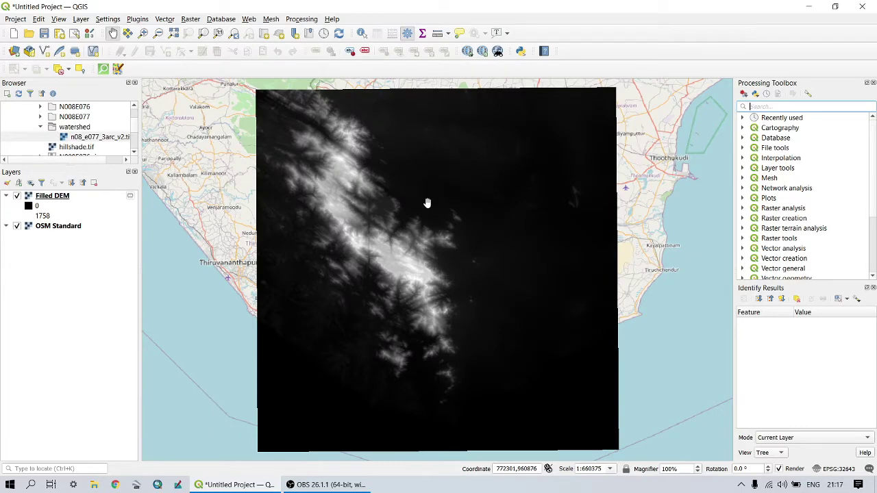
Run the SAGA Strahler order algorithm on the Filled DEM elevation layer, saving to a temporary file, and close the dialog
{"action": "scroll", "coordinate": [427, 203], "scroll_direction": "down", "scroll_amount": 1}
{"action": "type", "text": "strahler"}
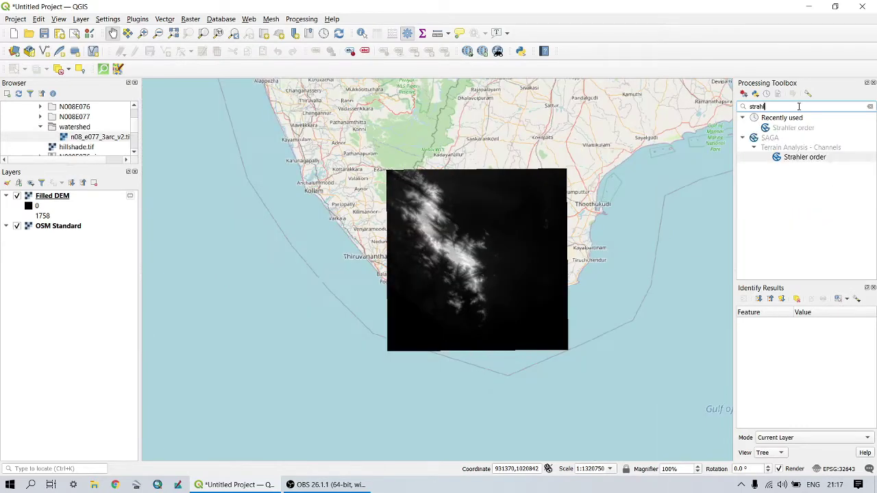
{"action": "left_click", "coordinate": [809, 159]}
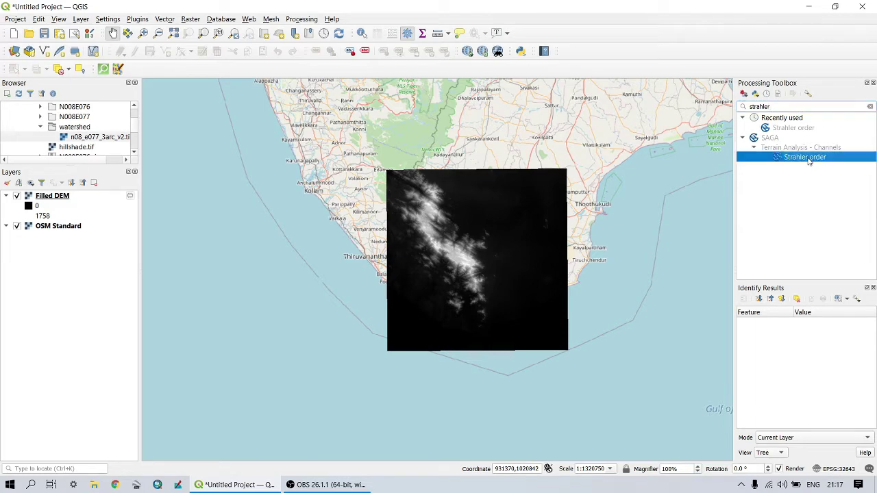
{"action": "double_click", "coordinate": [809, 158]}
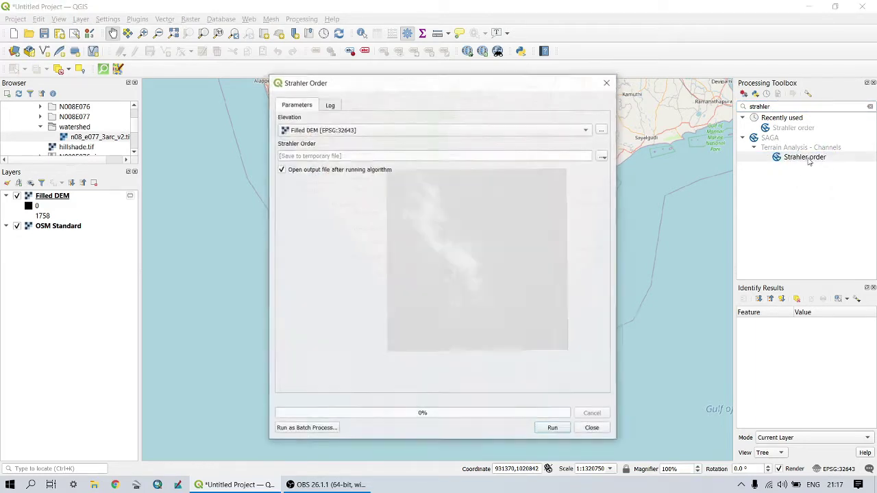
{"action": "left_click", "coordinate": [350, 130]}
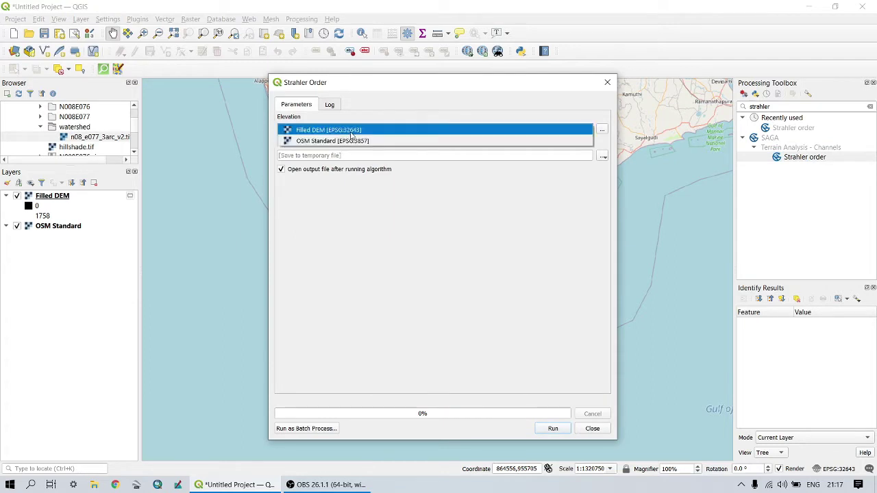
{"action": "left_click", "coordinate": [352, 131]}
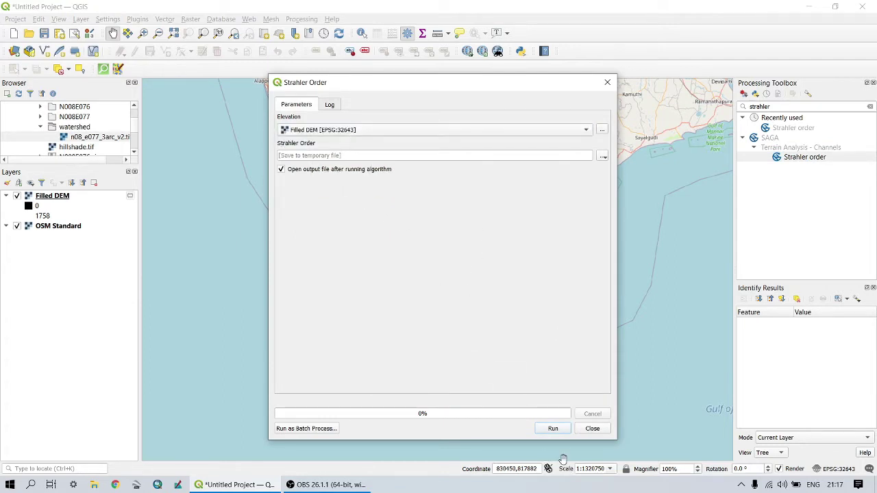
{"action": "left_click", "coordinate": [550, 430]}
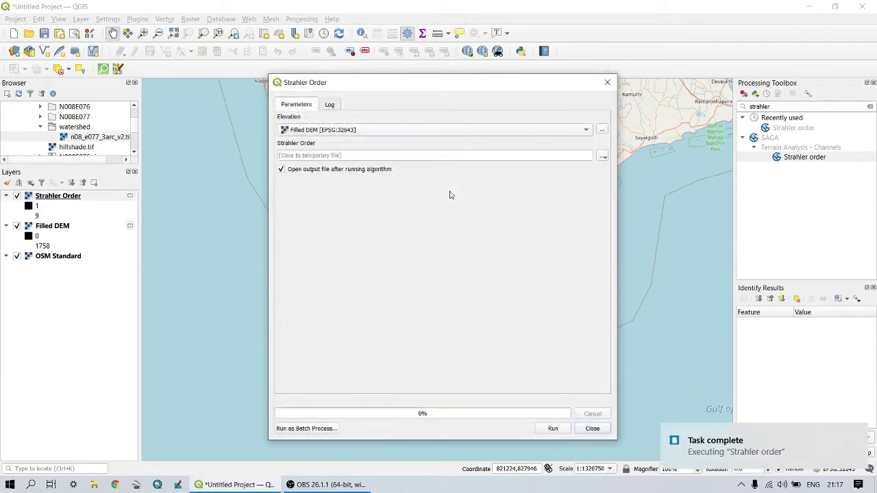
{"action": "left_click", "coordinate": [592, 429]}
Change the Strahler Order layer's render type to Singleband pseudocolor
{"action": "scroll", "coordinate": [548, 333], "scroll_direction": "up", "scroll_amount": 3}
{"action": "left_click_drag", "start_coordinate": [425, 208], "coordinate": [377, 204]}
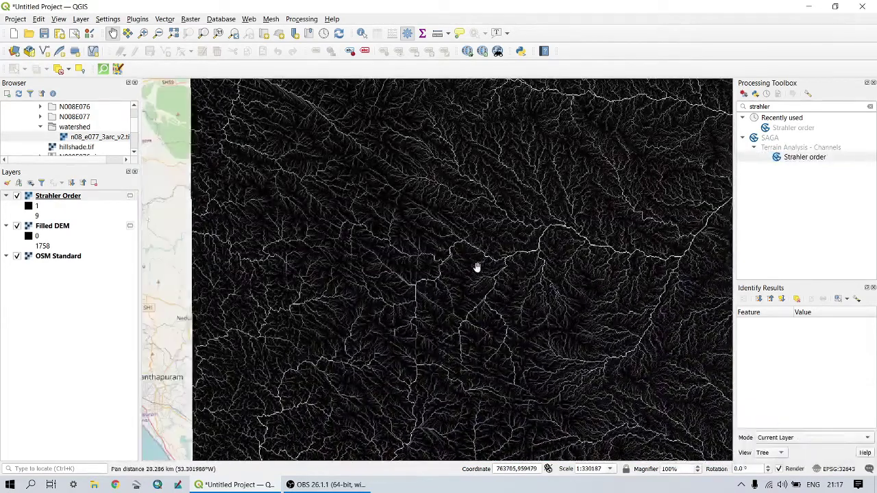
{"action": "left_click_drag", "start_coordinate": [560, 176], "coordinate": [562, 272]}
{"action": "left_click_drag", "start_coordinate": [494, 272], "coordinate": [463, 199]}
{"action": "scroll", "coordinate": [497, 292], "scroll_direction": "down", "scroll_amount": 1}
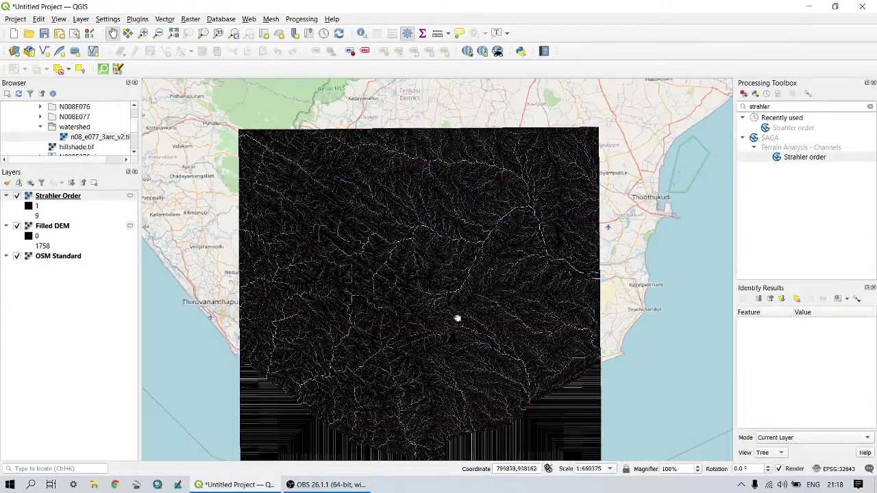
{"action": "left_click_drag", "start_coordinate": [458, 316], "coordinate": [508, 275]}
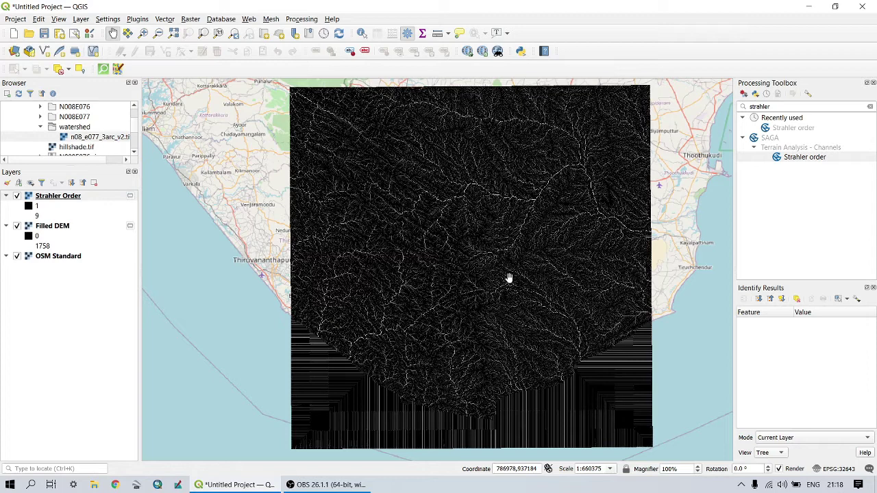
{"action": "left_click", "coordinate": [60, 198]}
{"action": "double_click", "coordinate": [60, 202]}
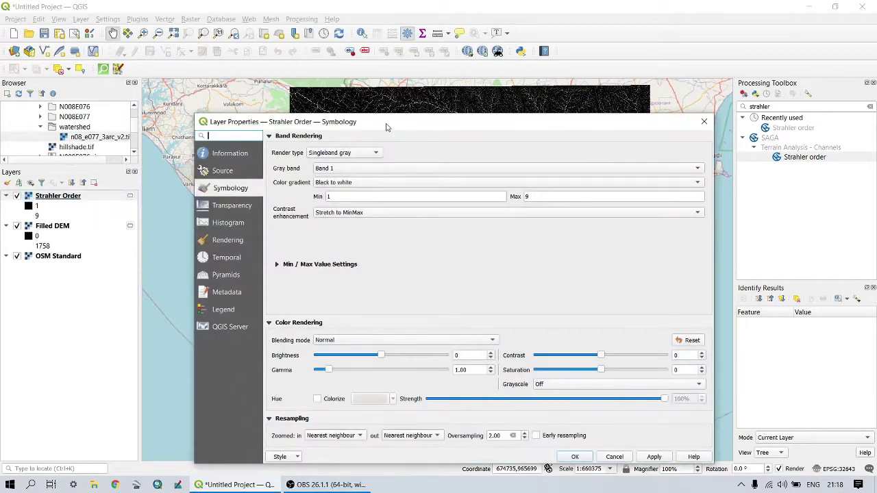
{"action": "left_click_drag", "start_coordinate": [386, 127], "coordinate": [403, 47]}
{"action": "left_click", "coordinate": [370, 72]}
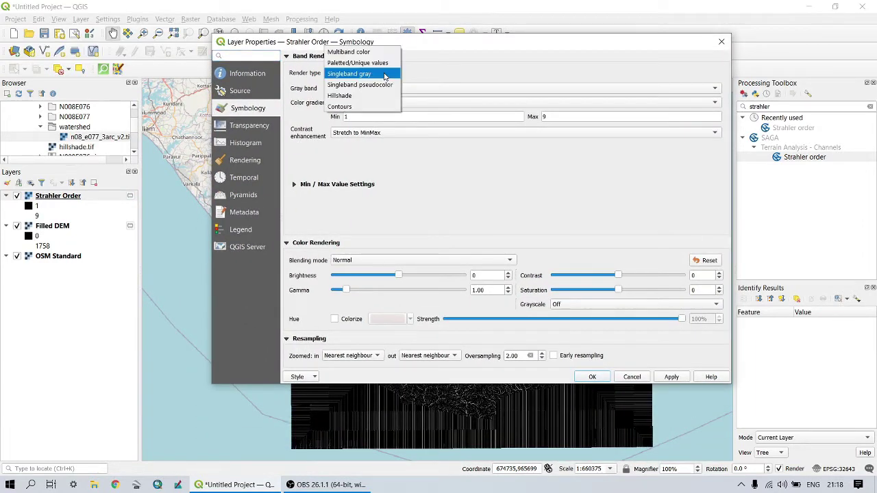
{"action": "left_click", "coordinate": [383, 85]}
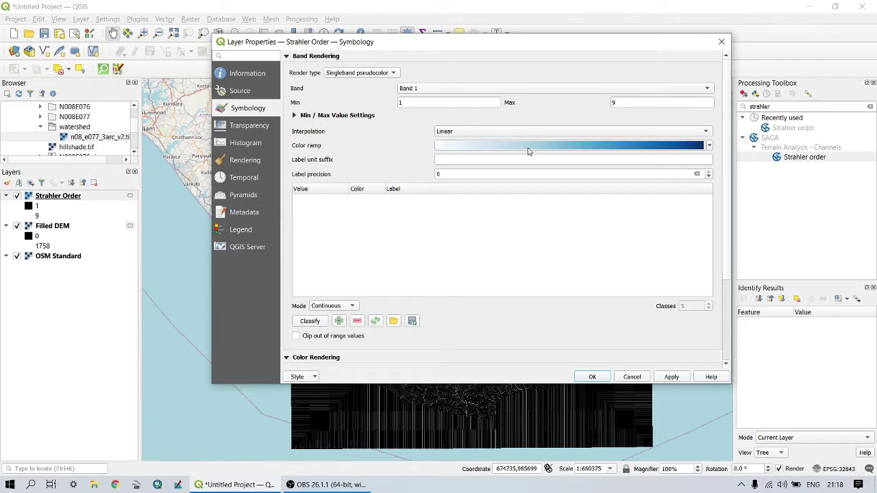
Color the Strahler Order layer with the Blues ramp in Equal Interval mode with 9 classes, and apply the symbology
{"action": "left_click", "coordinate": [709, 146]}
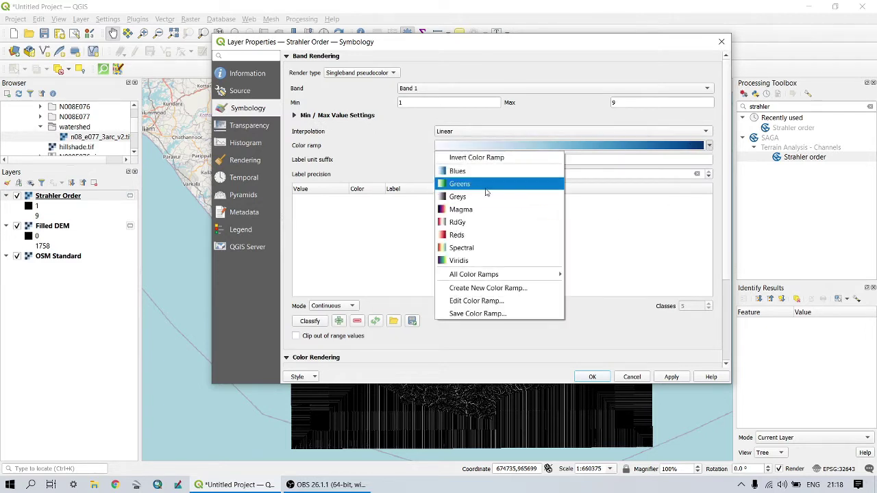
{"action": "left_click", "coordinate": [471, 172]}
{"action": "scroll", "coordinate": [423, 260], "scroll_direction": "down", "scroll_amount": 3}
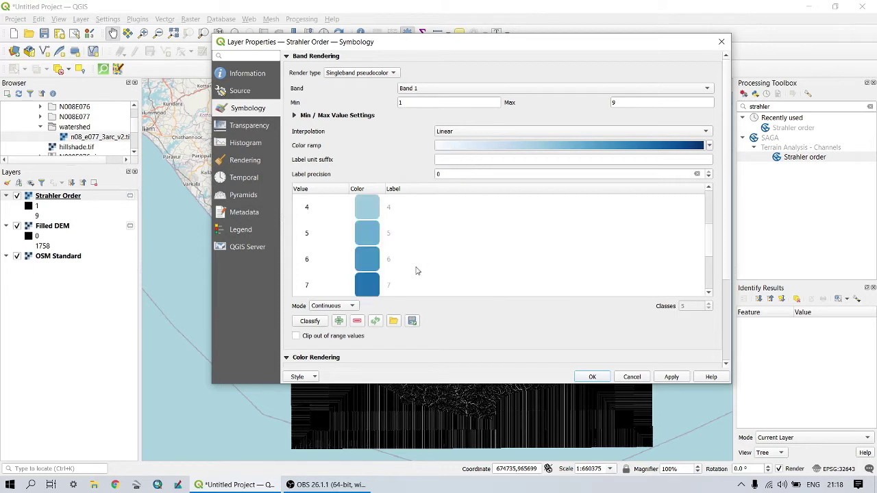
{"action": "left_click", "coordinate": [328, 310]}
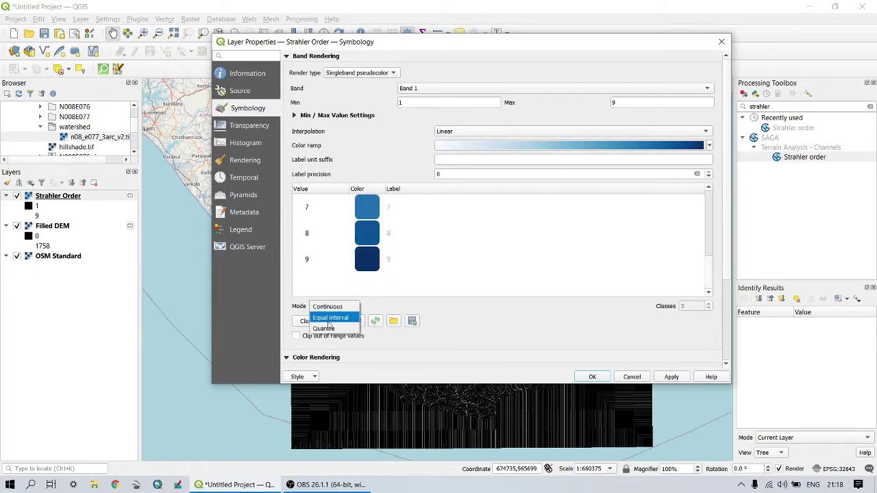
{"action": "left_click", "coordinate": [330, 321]}
{"action": "double_click", "coordinate": [690, 307]}
{"action": "type", "text": "9"}
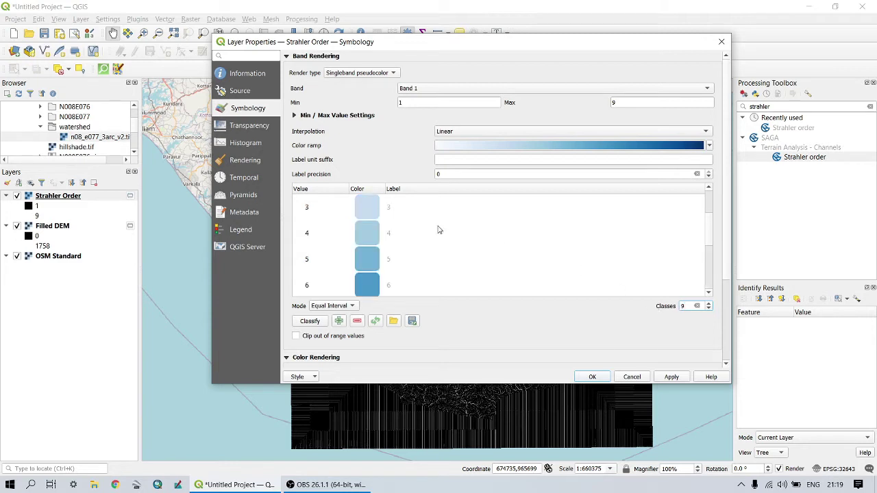
{"action": "scroll", "coordinate": [439, 232], "scroll_direction": "down", "scroll_amount": 2}
{"action": "scroll", "coordinate": [439, 232], "scroll_direction": "up", "scroll_amount": 3}
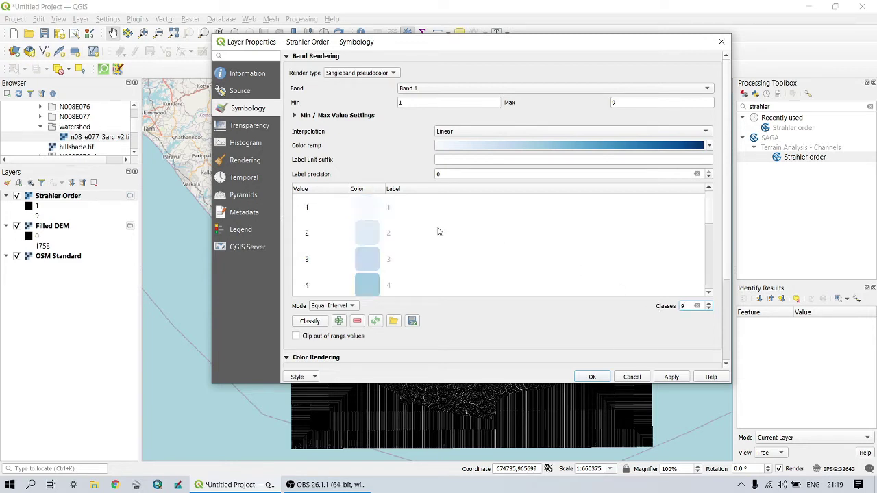
{"action": "left_click", "coordinate": [671, 378]}
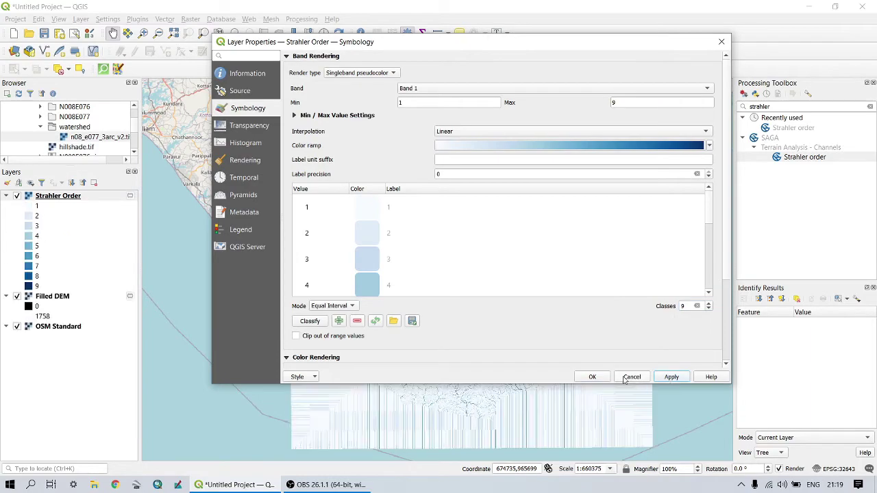
{"action": "left_click", "coordinate": [601, 381]}
Examine the stream network of the styled Strahler Order raster both close up and across its full extent
{"action": "scroll", "coordinate": [440, 190], "scroll_direction": "up", "scroll_amount": 3}
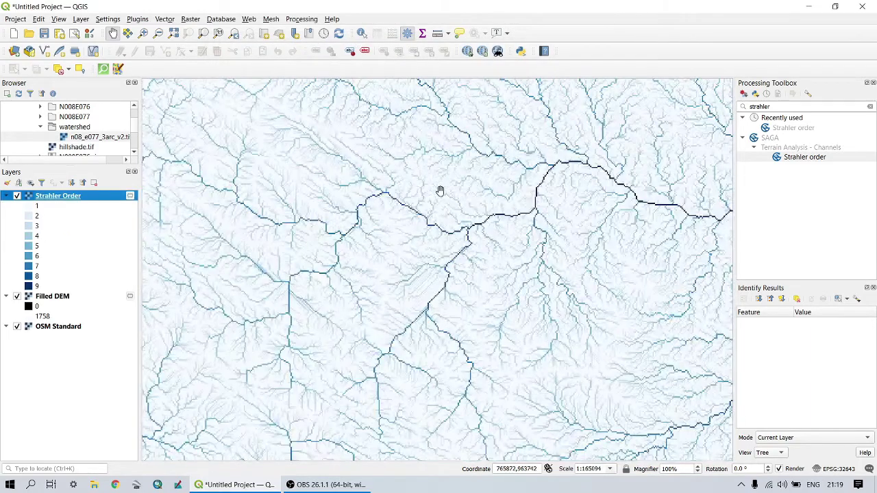
{"action": "scroll", "coordinate": [562, 240], "scroll_direction": "down", "scroll_amount": 2}
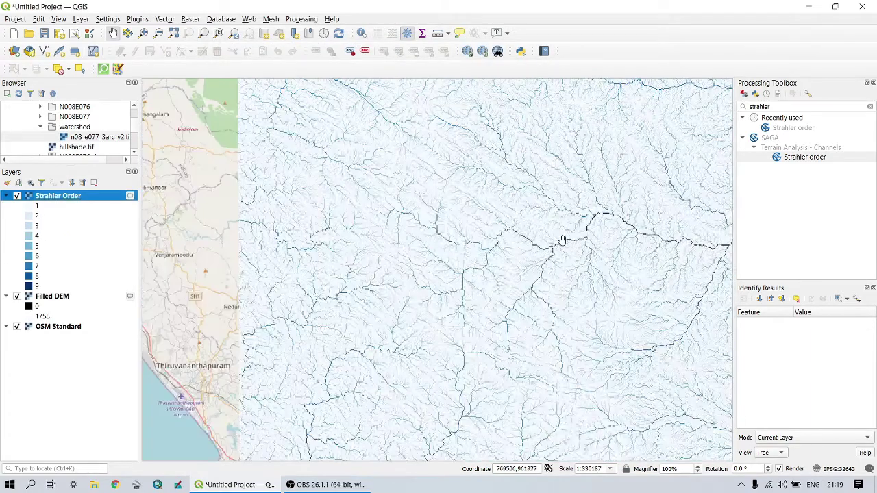
{"action": "scroll", "coordinate": [562, 240], "scroll_direction": "down", "scroll_amount": 1}
{"action": "left_click_drag", "start_coordinate": [610, 287], "coordinate": [466, 245]}
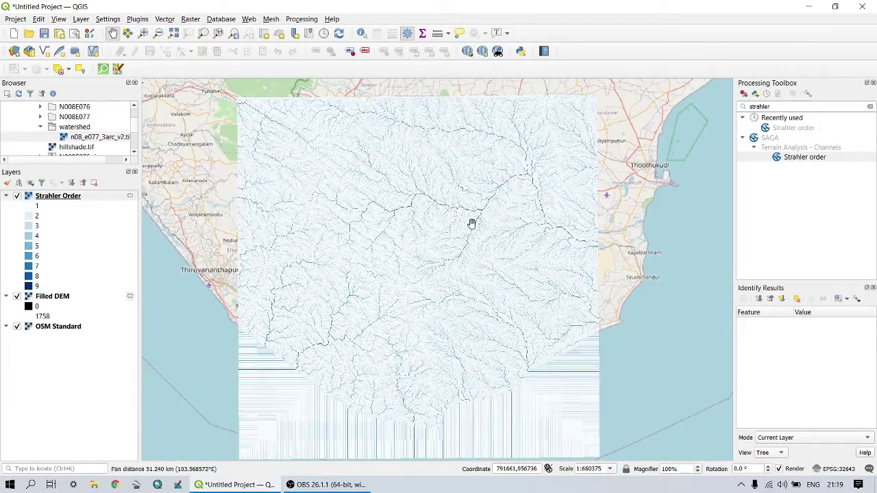
{"action": "left_click_drag", "start_coordinate": [399, 261], "coordinate": [448, 249]}
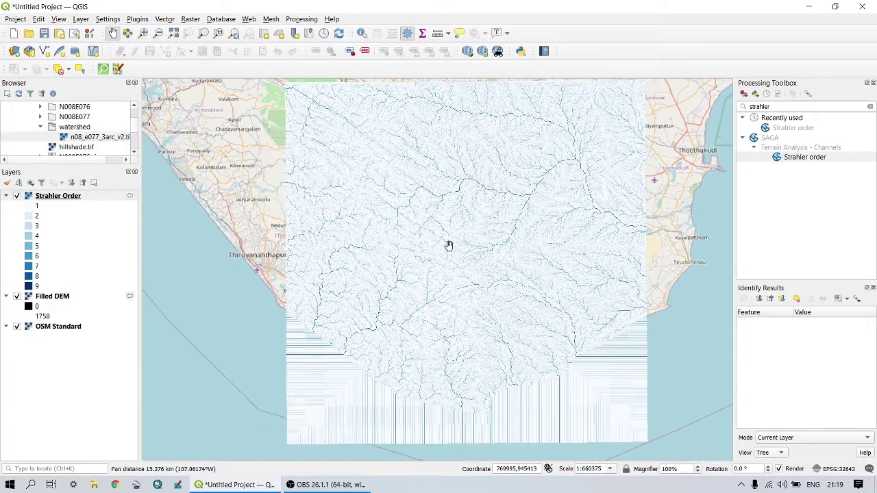
{"action": "scroll", "coordinate": [455, 249], "scroll_direction": "up", "scroll_amount": 1}
{"action": "scroll", "coordinate": [455, 250], "scroll_direction": "down", "scroll_amount": 1}
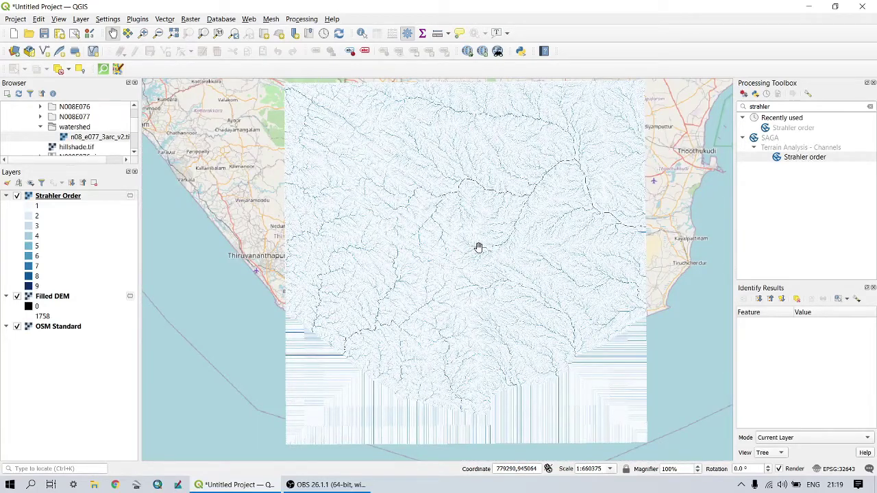
In the Raster Calculator, build the expression "Strahler Order@1" >= 4
{"action": "left_click", "coordinate": [60, 200]}
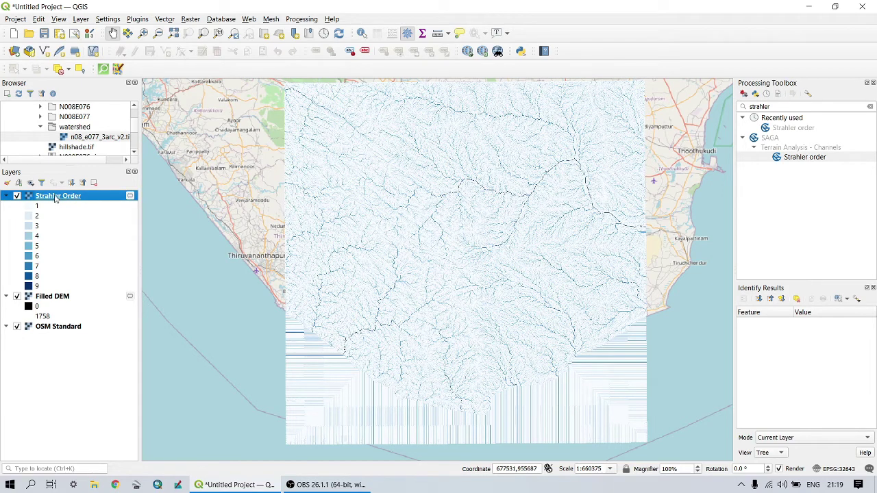
{"action": "left_click", "coordinate": [190, 19]}
{"action": "left_click", "coordinate": [211, 30]}
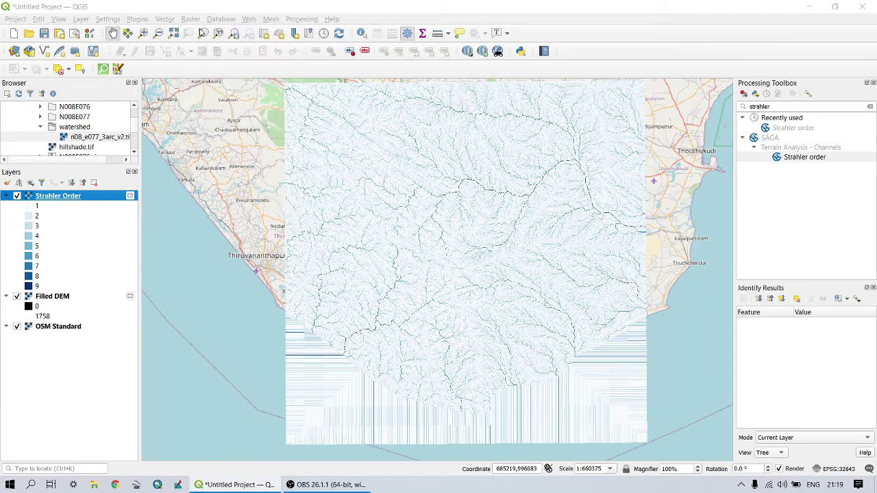
{"action": "double_click", "coordinate": [315, 168]}
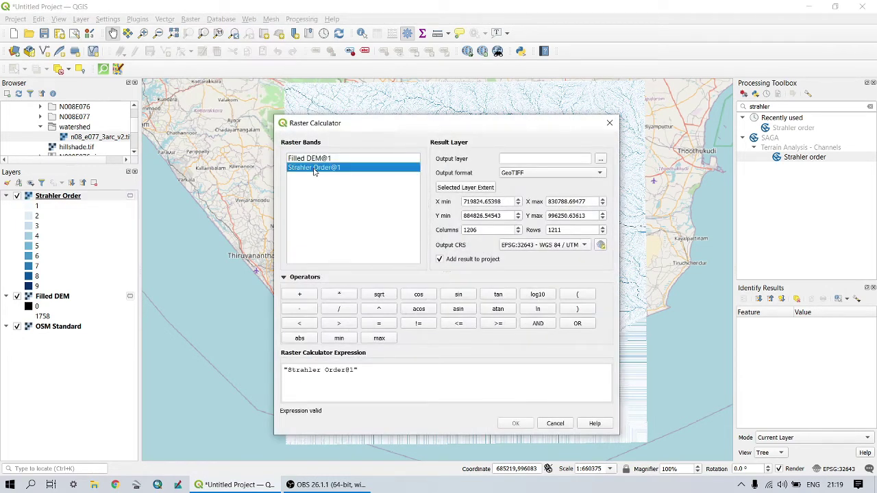
{"action": "left_click", "coordinate": [498, 324]}
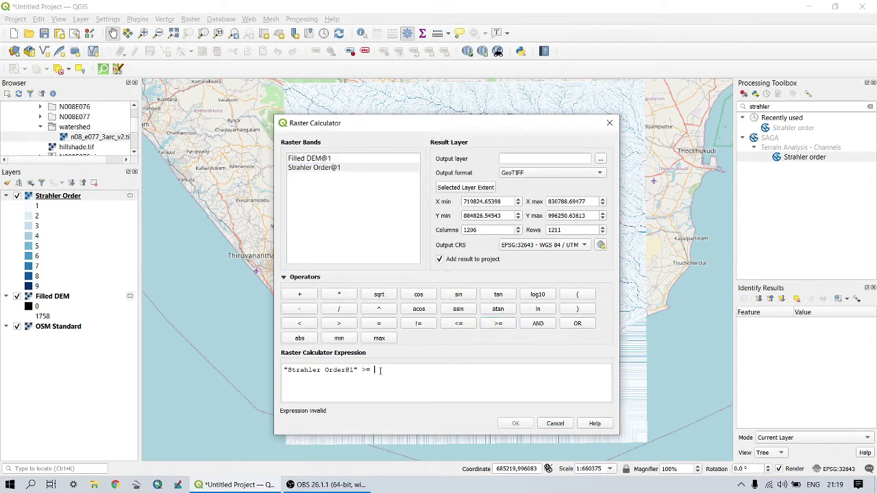
{"action": "type", "text": "4"}
Set the output layer to strahler_4 in the watershed folder and run the raster calculation
{"action": "left_click", "coordinate": [602, 158]}
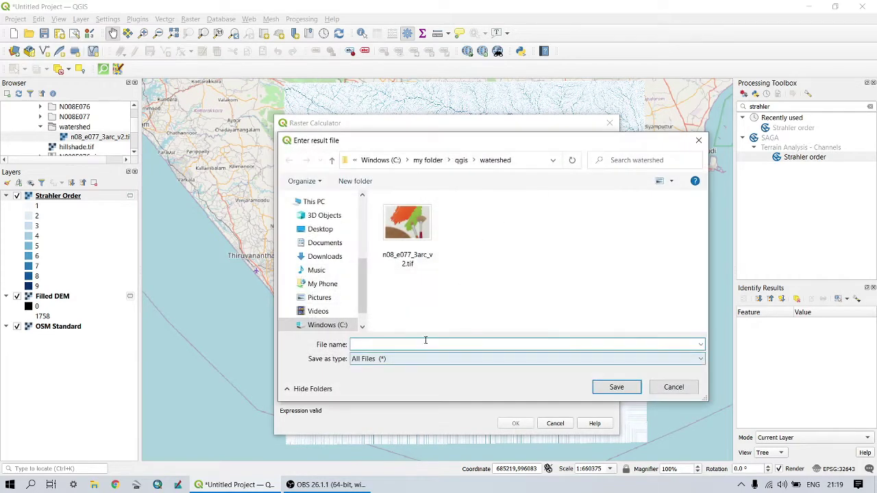
{"action": "type", "text": "strahl"}
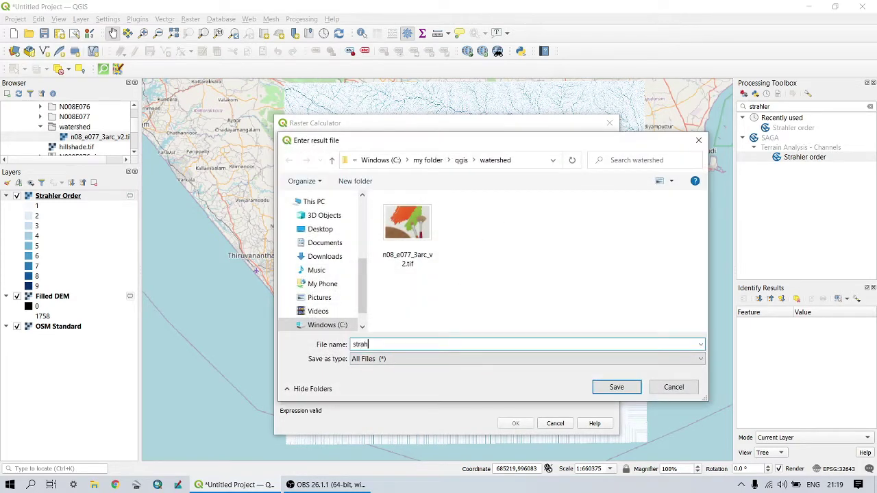
{"action": "type", "text": "er_4"}
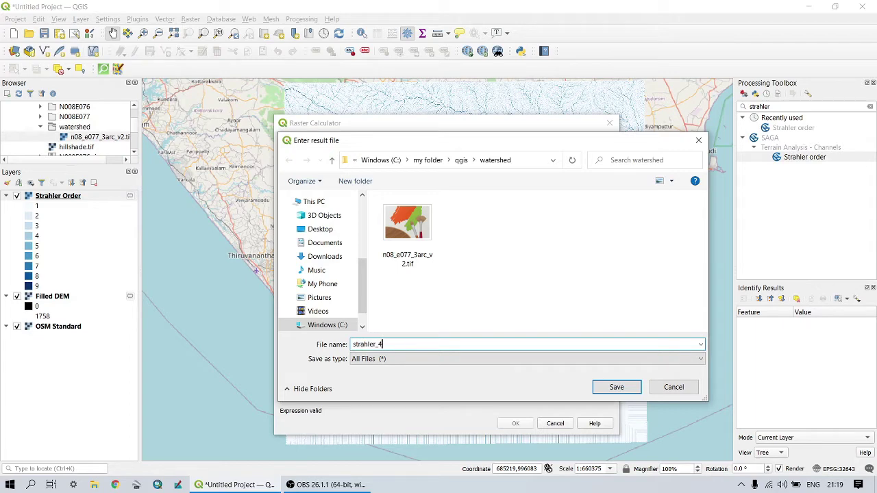
{"action": "left_click", "coordinate": [616, 388]}
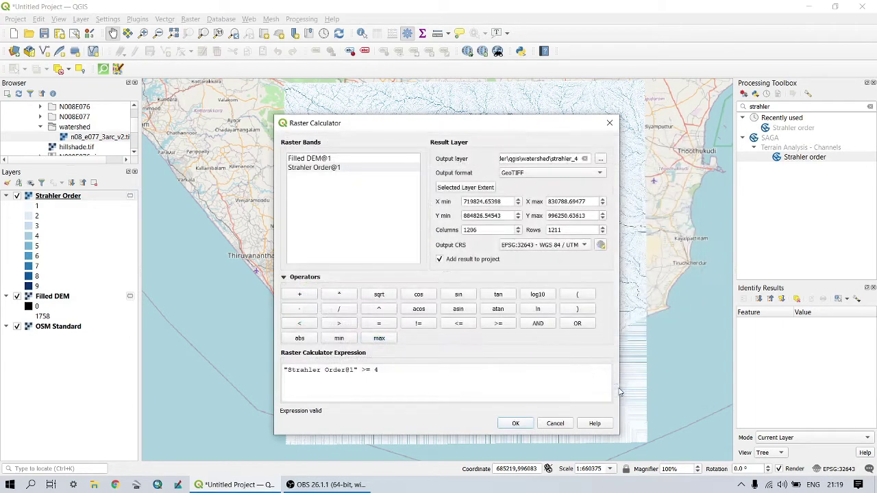
{"action": "left_click", "coordinate": [514, 424]}
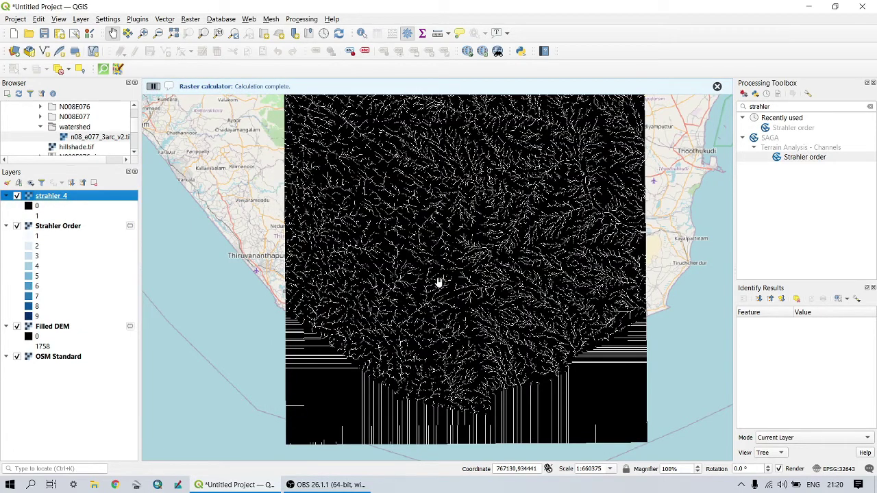
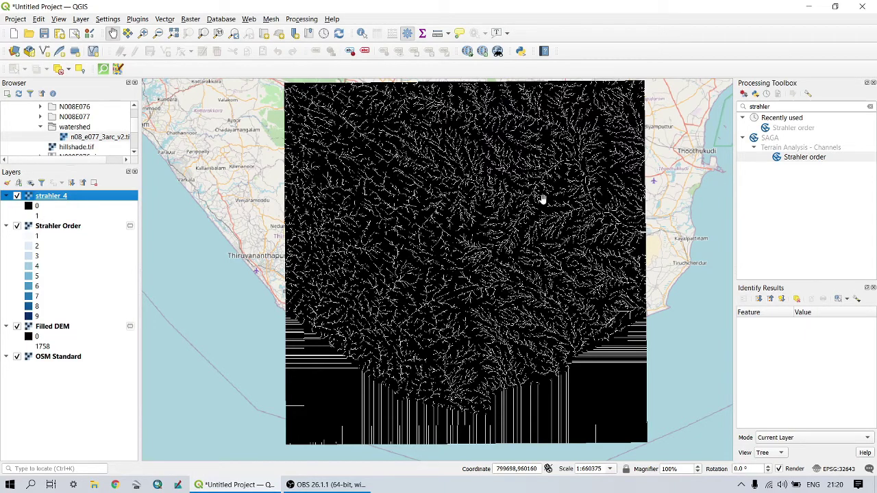
Render the strahler_4 layer as Paletted/Unique values and classify its values
{"action": "scroll", "coordinate": [374, 196], "scroll_direction": "up", "scroll_amount": 1}
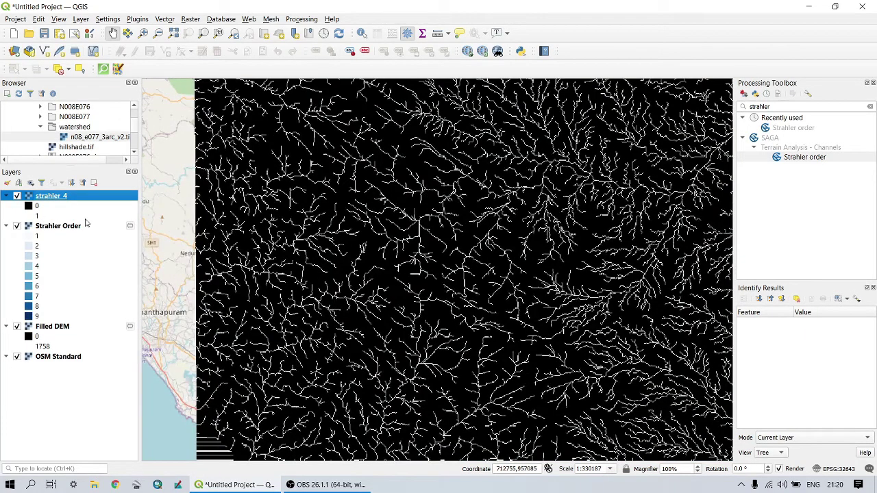
{"action": "right_click", "coordinate": [53, 196]}
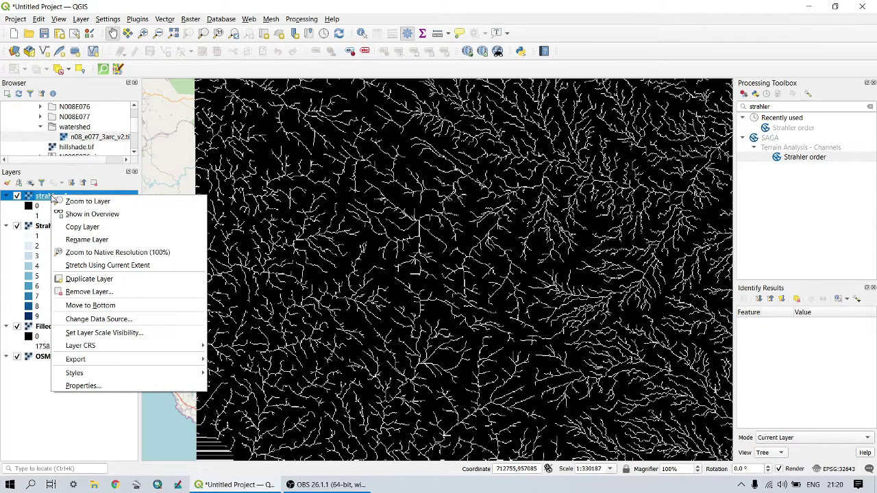
{"action": "left_click", "coordinate": [83, 386]}
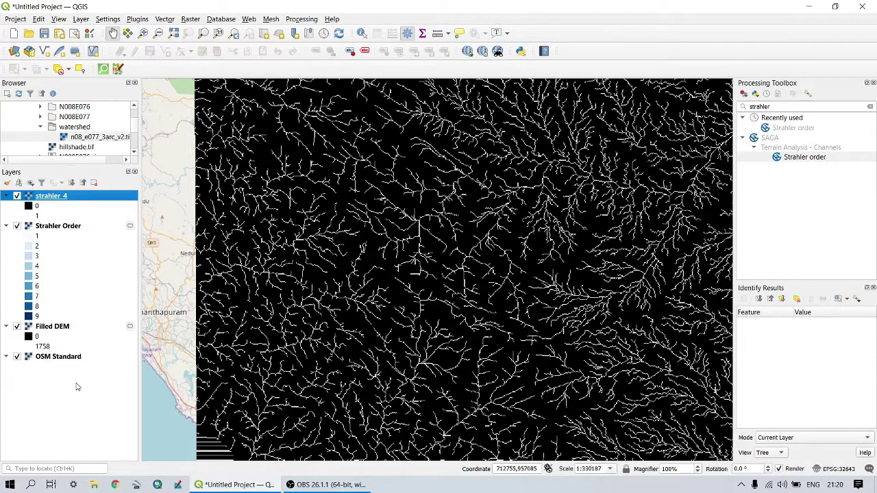
{"action": "left_click", "coordinate": [344, 74]}
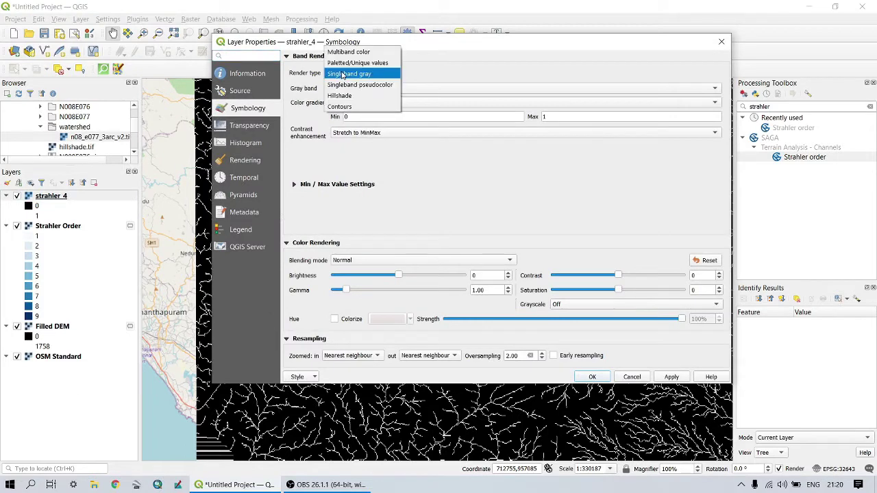
{"action": "left_click", "coordinate": [349, 62]}
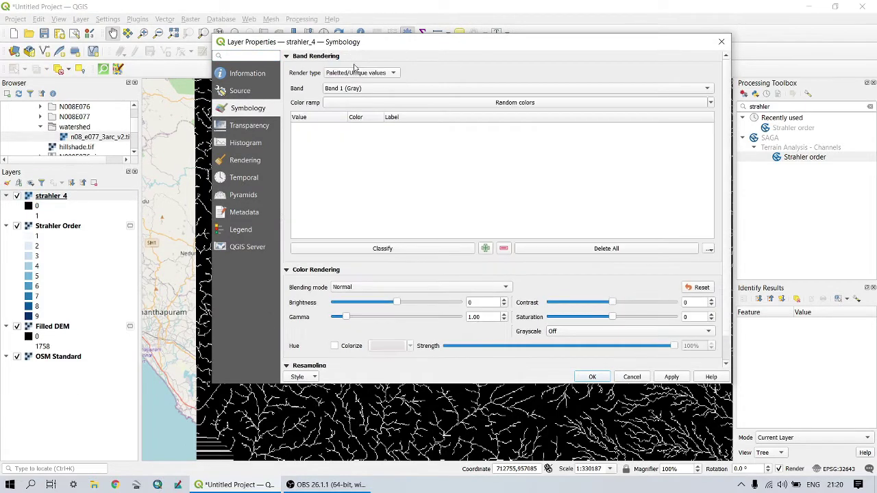
{"action": "left_click", "coordinate": [344, 249]}
Change the color of class value 1 in strahler_4 to blue, #1409ea
{"action": "left_click", "coordinate": [369, 136]}
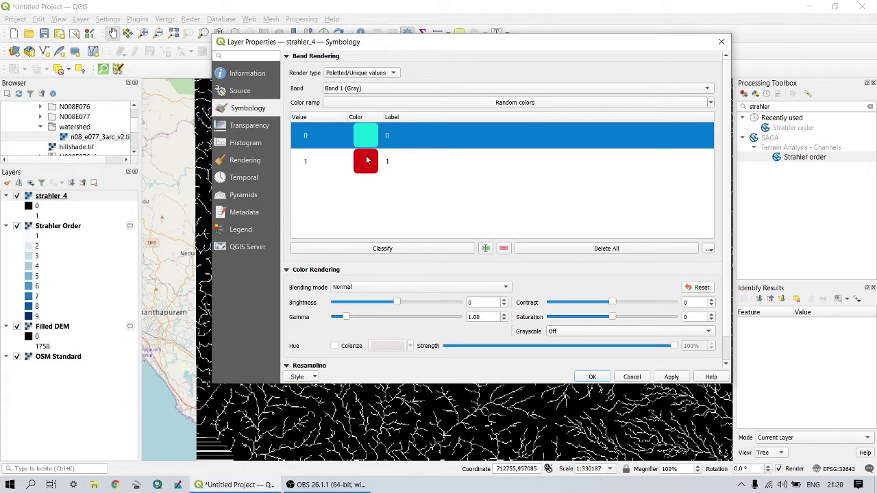
{"action": "left_click", "coordinate": [367, 162]}
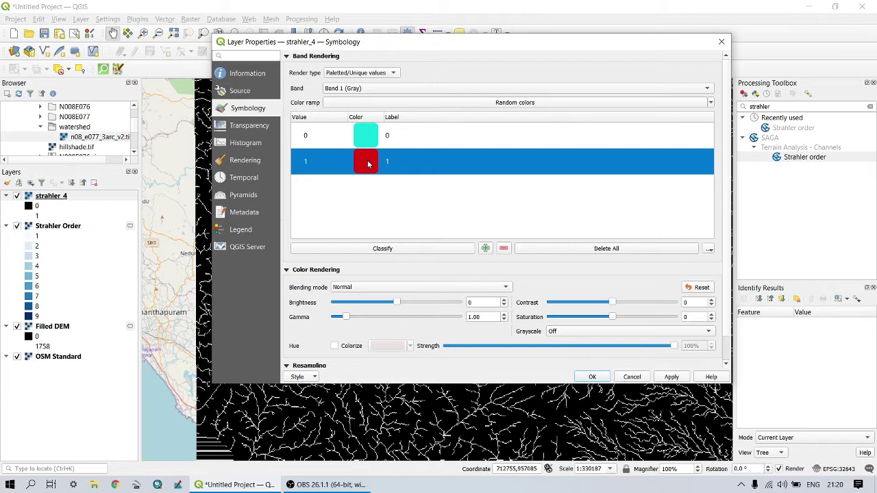
{"action": "double_click", "coordinate": [367, 163]}
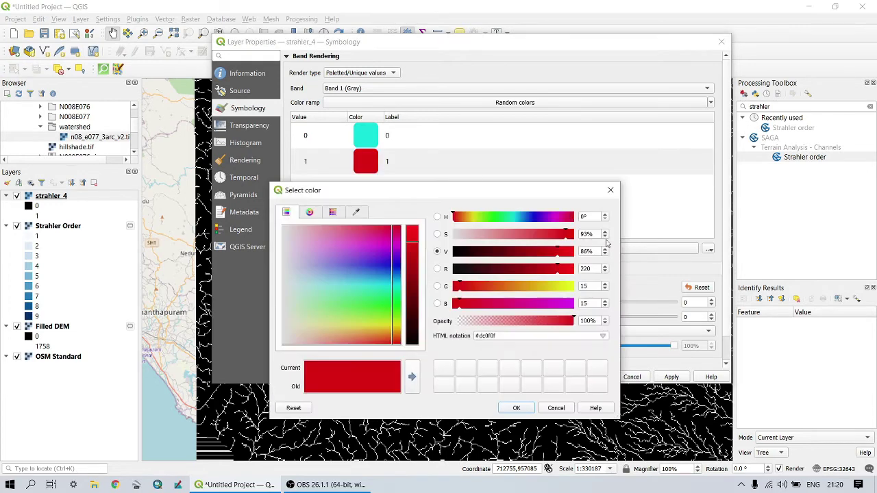
{"action": "left_click", "coordinate": [397, 268]}
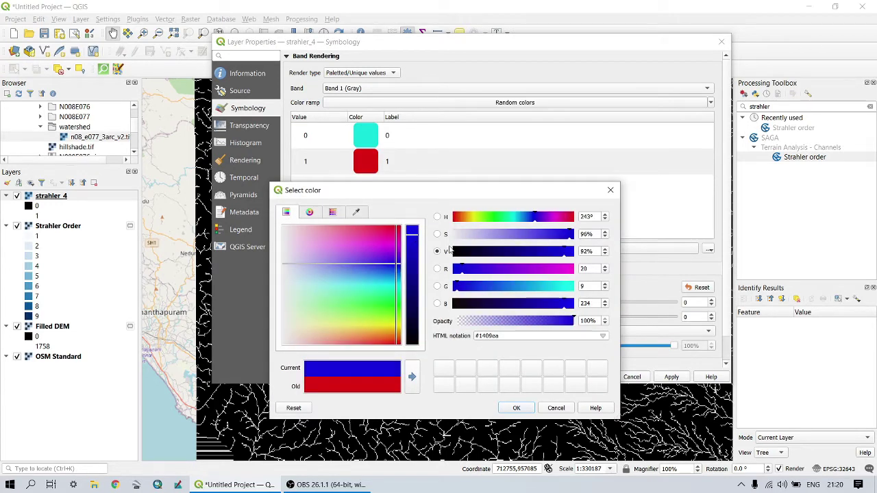
{"action": "left_click", "coordinate": [515, 409]}
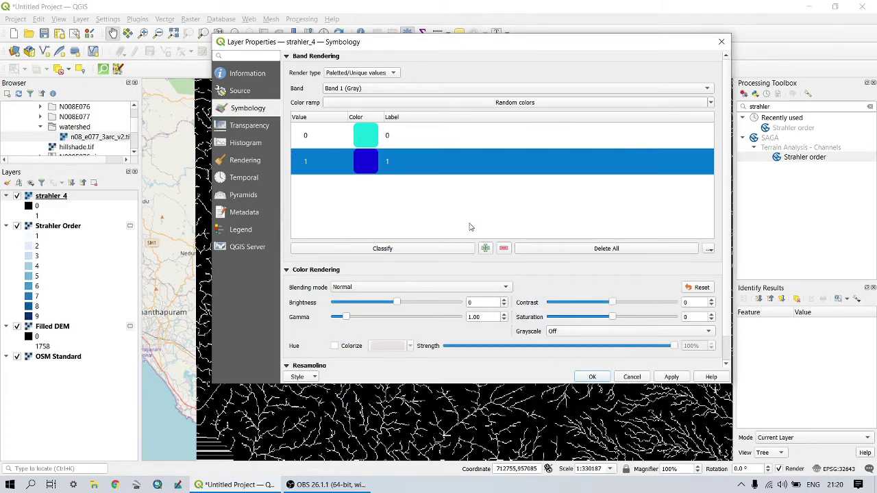
Set 0 as the additional no data value of strahler_4 and apply the layer properties
{"action": "left_click", "coordinate": [250, 126]}
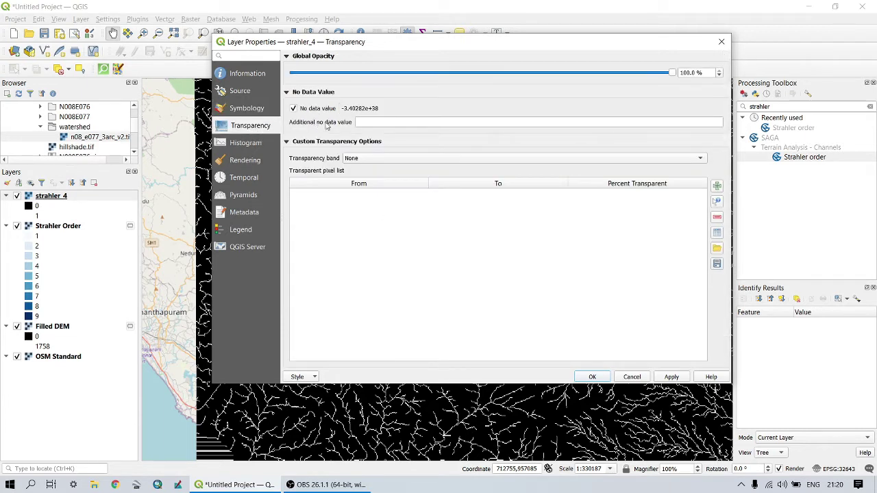
{"action": "left_click", "coordinate": [362, 121]}
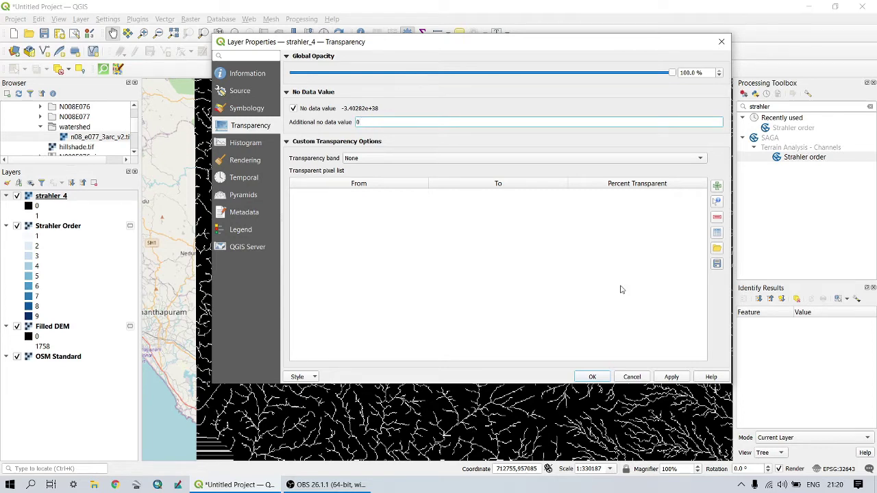
{"action": "type", "text": "0"}
{"action": "left_click", "coordinate": [671, 377]}
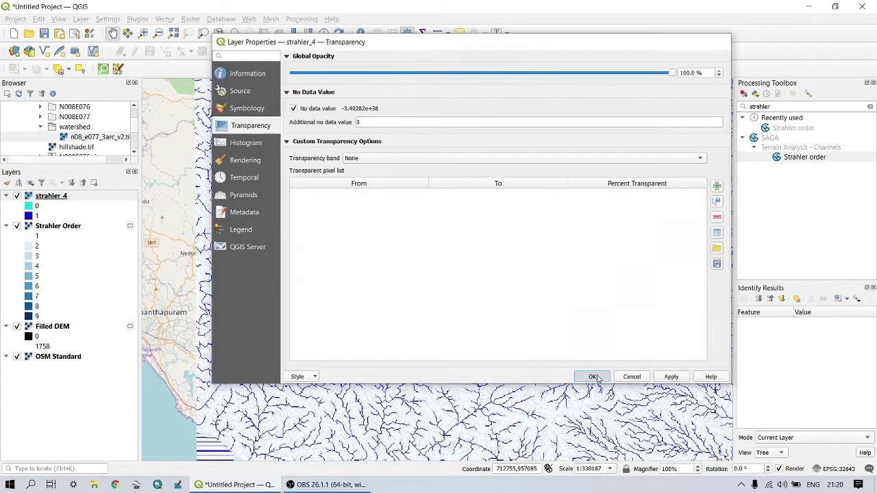
{"action": "left_click", "coordinate": [593, 377]}
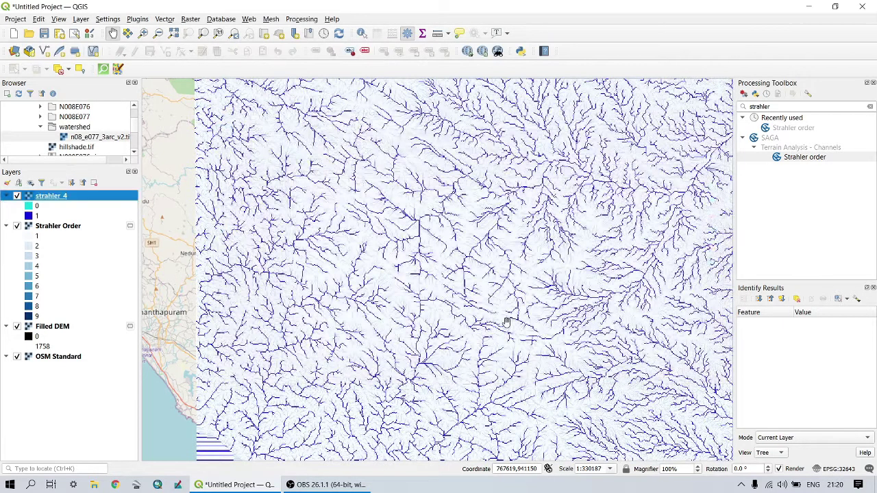
Hide the Strahler Order and Filled DEM layers so that strahler_4 lies directly over the OSM Standard base map
{"action": "left_click", "coordinate": [17, 226]}
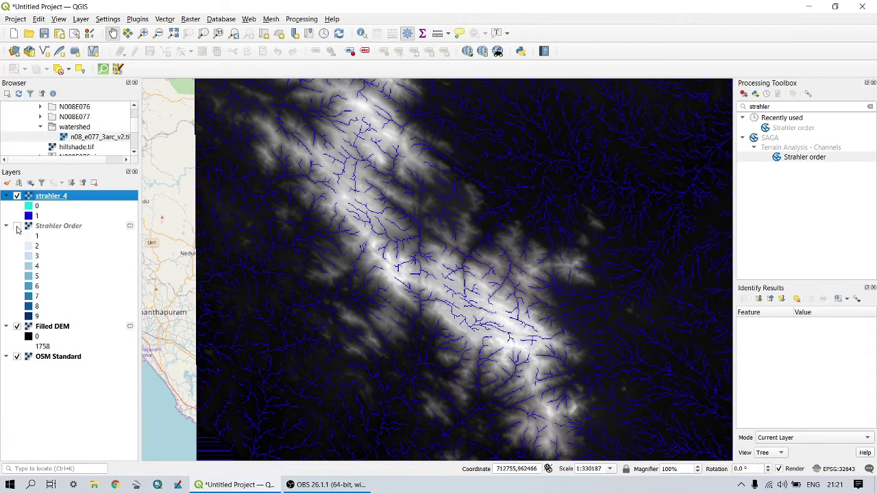
{"action": "left_click", "coordinate": [17, 226]}
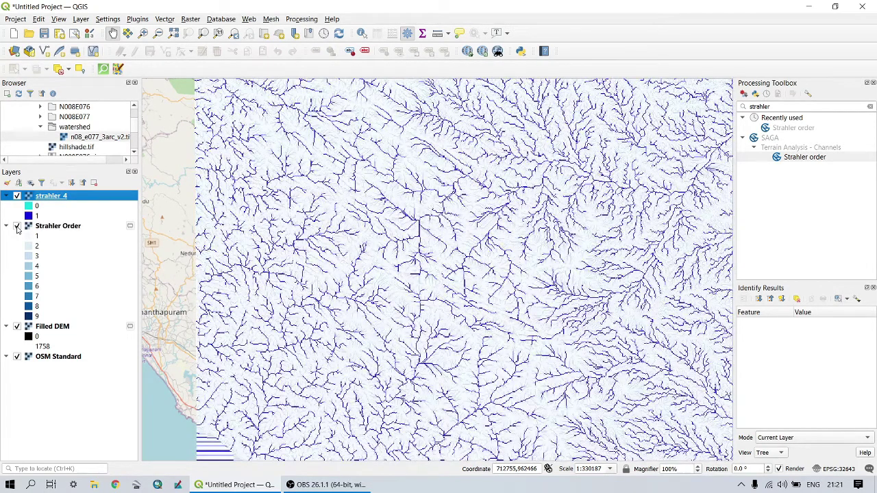
{"action": "left_click", "coordinate": [17, 226]}
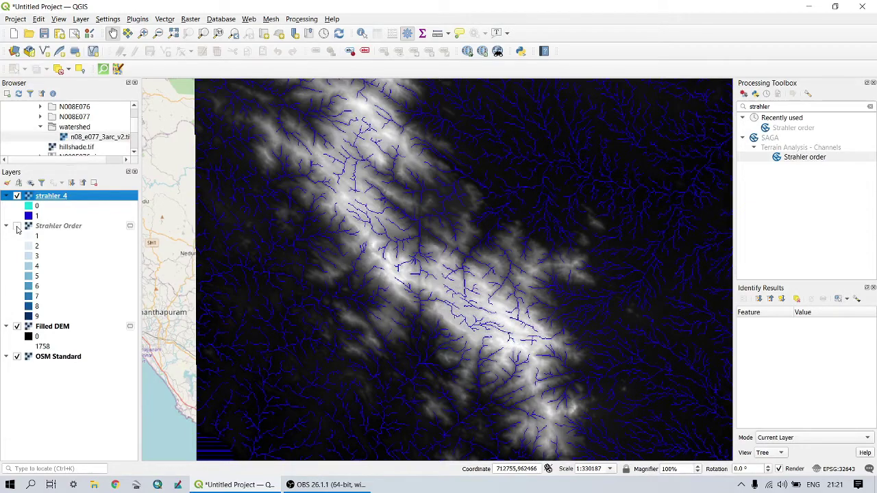
{"action": "left_click", "coordinate": [17, 327]}
Examine how the strahler_4 streams align with reservoirs and rivers on the base map, both close up and across the full extent
{"action": "scroll", "coordinate": [444, 186], "scroll_direction": "up", "scroll_amount": 2}
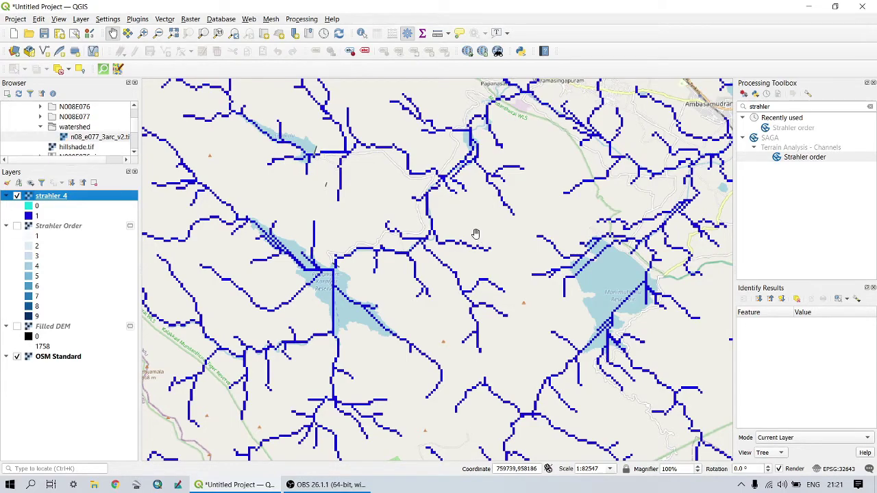
{"action": "scroll", "coordinate": [499, 201], "scroll_direction": "down", "scroll_amount": 1}
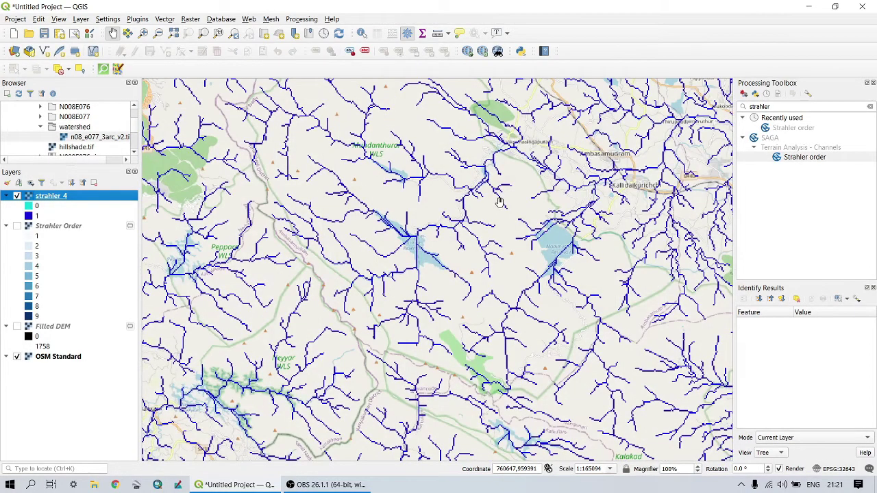
{"action": "scroll", "coordinate": [499, 201], "scroll_direction": "up", "scroll_amount": 2}
{"action": "left_click_drag", "start_coordinate": [475, 182], "coordinate": [502, 275]}
{"action": "left_click_drag", "start_coordinate": [587, 189], "coordinate": [569, 258]}
{"action": "scroll", "coordinate": [569, 259], "scroll_direction": "down", "scroll_amount": 1}
{"action": "left_click_drag", "start_coordinate": [482, 85], "coordinate": [467, 343]}
{"action": "left_click_drag", "start_coordinate": [307, 223], "coordinate": [391, 303]}
{"action": "left_click_drag", "start_coordinate": [388, 335], "coordinate": [452, 378]}
{"action": "left_click_drag", "start_coordinate": [479, 226], "coordinate": [583, 308]}
{"action": "left_click_drag", "start_coordinate": [596, 250], "coordinate": [586, 284]}
{"action": "left_click_drag", "start_coordinate": [494, 195], "coordinate": [562, 238]}
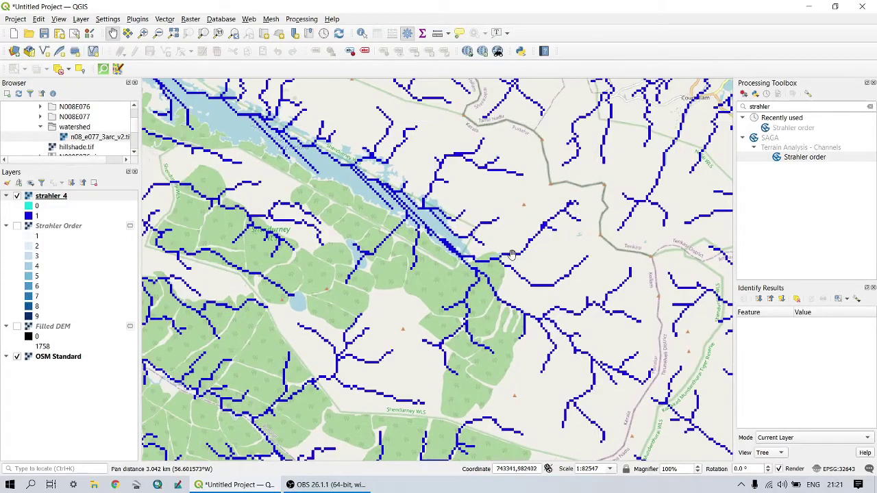
{"action": "scroll", "coordinate": [442, 349], "scroll_direction": "down", "scroll_amount": 2}
{"action": "left_click_drag", "start_coordinate": [456, 178], "coordinate": [561, 241]}
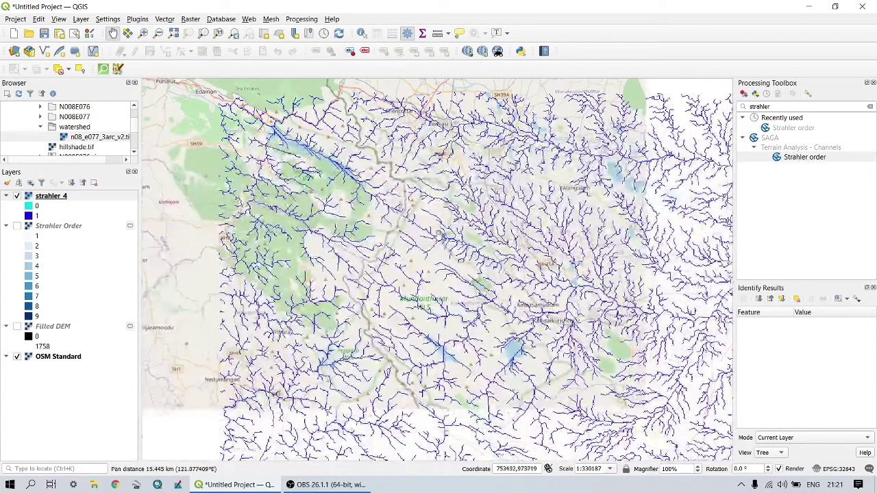
{"action": "scroll", "coordinate": [561, 241], "scroll_direction": "down", "scroll_amount": 1}
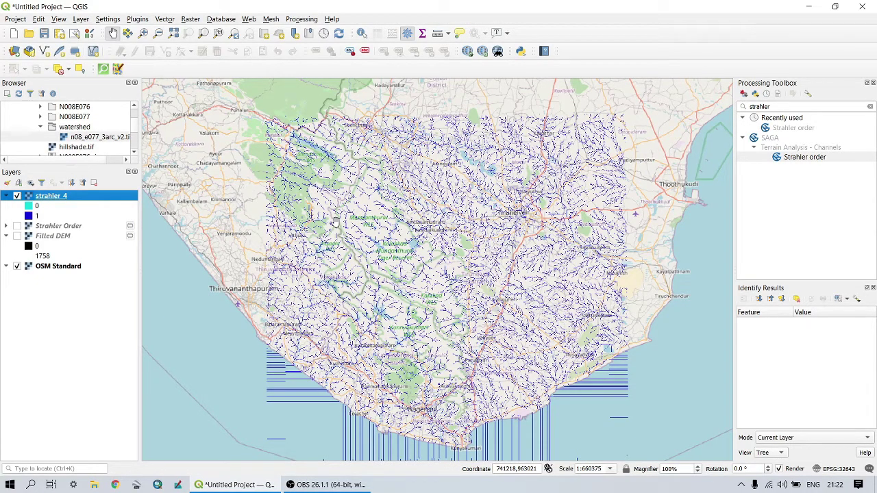
{"action": "scroll", "coordinate": [457, 234], "scroll_direction": "up", "scroll_amount": 1}
{"action": "scroll", "coordinate": [457, 234], "scroll_direction": "down", "scroll_amount": 1}
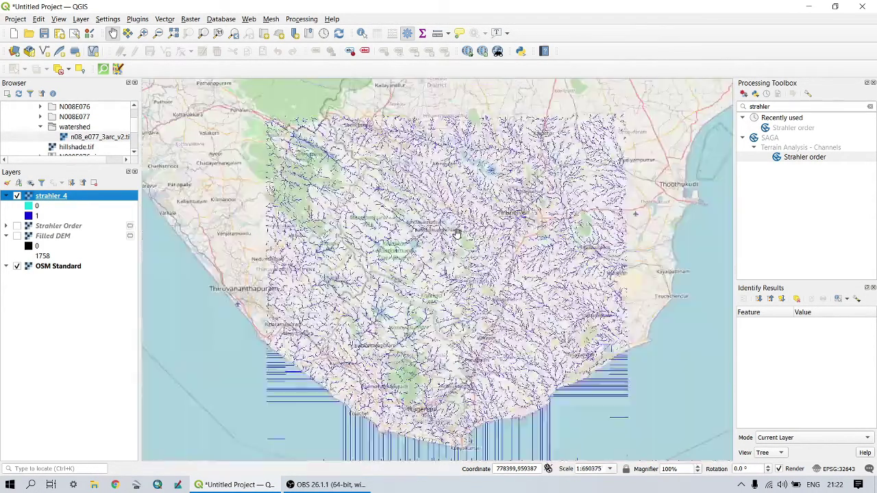
Open the SAGA Channel Network and Drainage Basins tool and set Filled DEM as the elevation with a threshold of 4
{"action": "left_click", "coordinate": [756, 106]}
{"action": "type", "text": "channel"}
{"action": "left_click", "coordinate": [821, 177]}
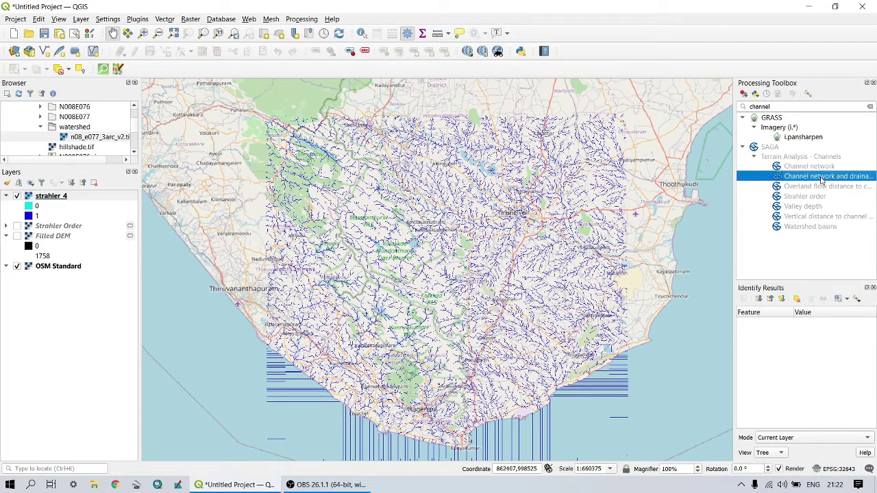
{"action": "double_click", "coordinate": [821, 177]}
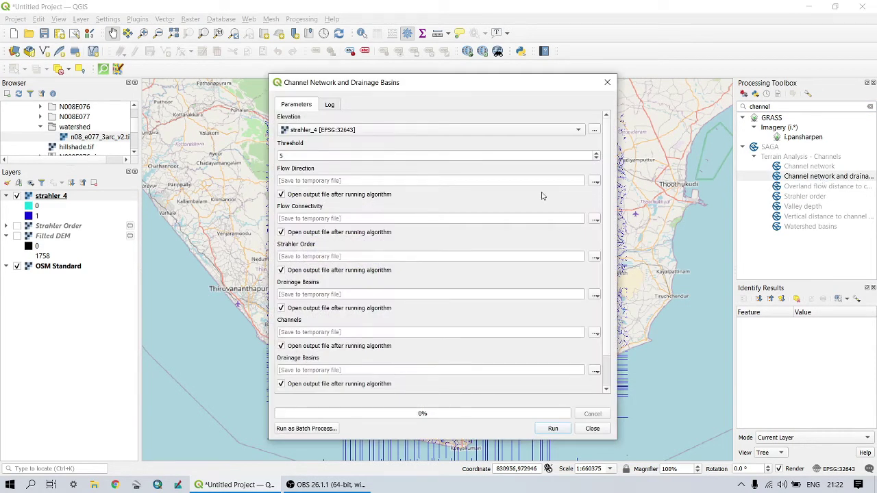
{"action": "left_click", "coordinate": [302, 129]}
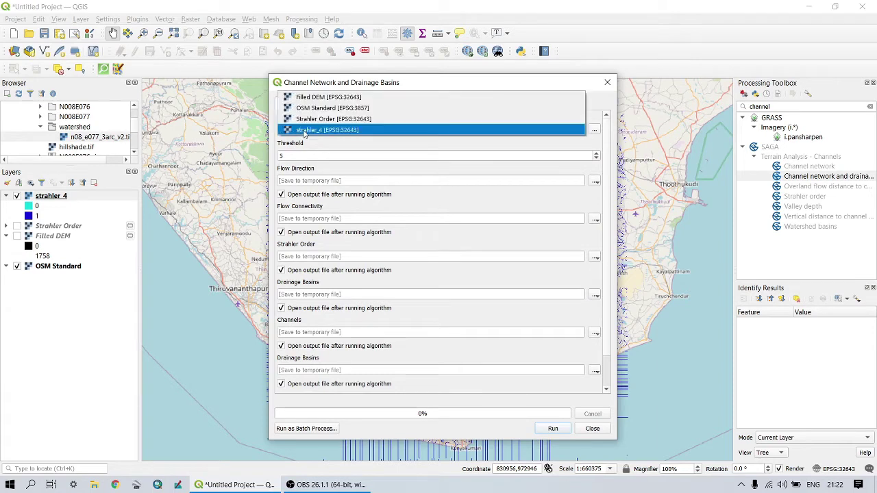
{"action": "left_click", "coordinate": [311, 98]}
{"action": "double_click", "coordinate": [284, 156]}
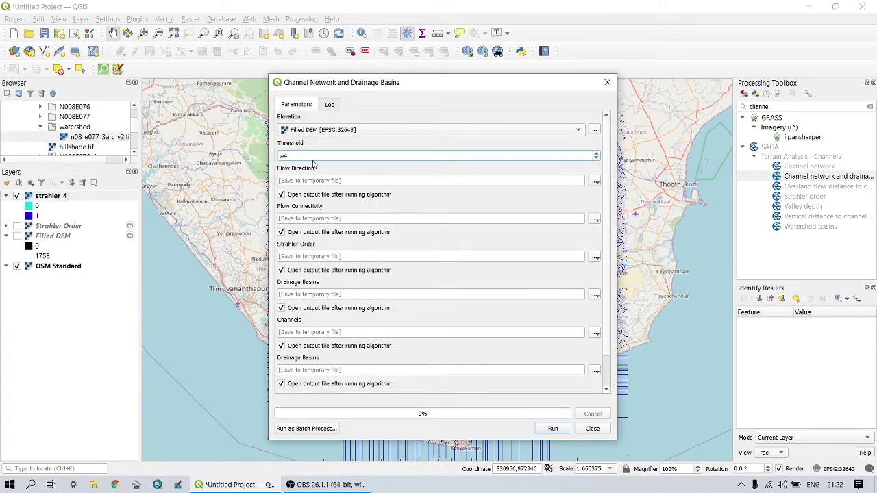
{"action": "double_click", "coordinate": [287, 155]}
{"action": "type", "text": "4"}
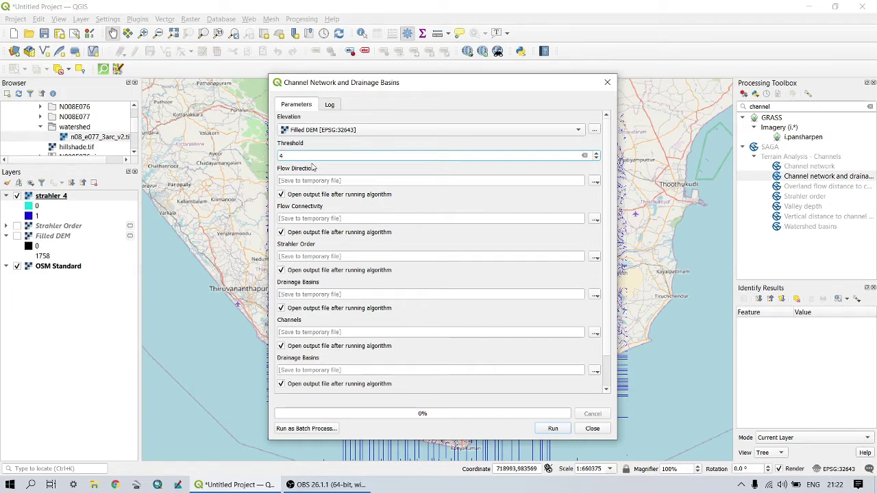
Turn off opening the output file after running for every output except Channels
{"action": "left_click", "coordinate": [280, 194]}
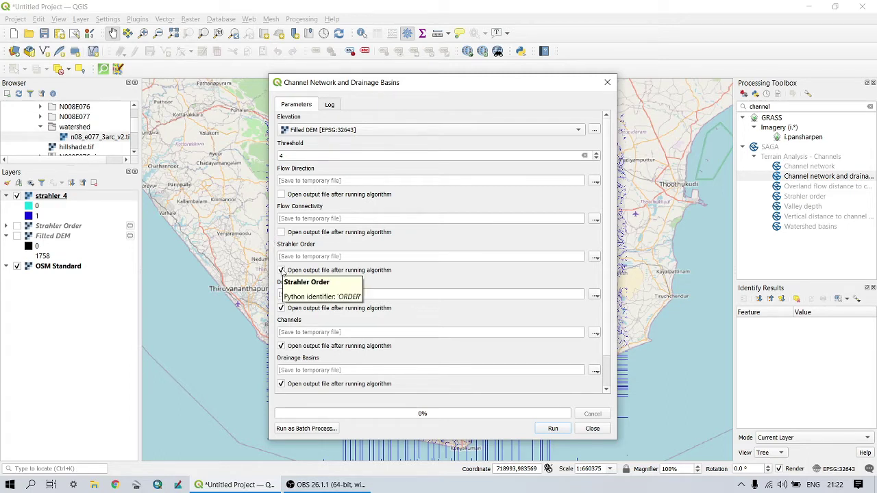
{"action": "left_click", "coordinate": [281, 271]}
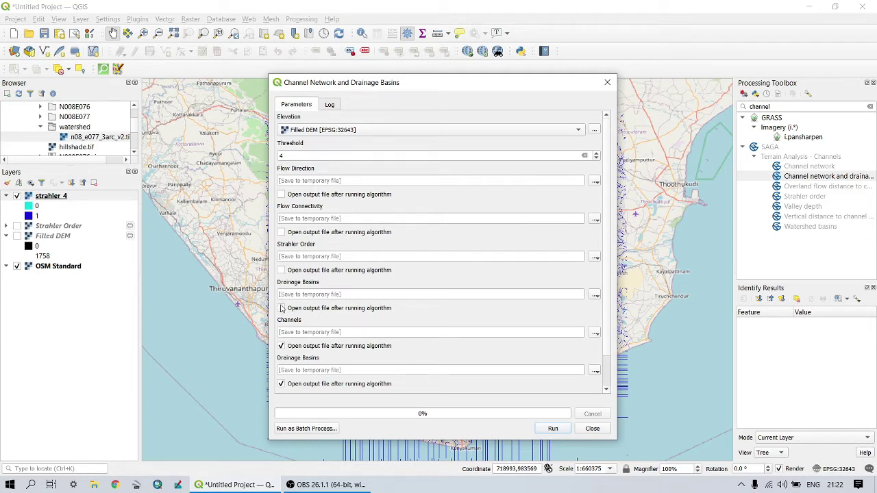
{"action": "left_click", "coordinate": [282, 384]}
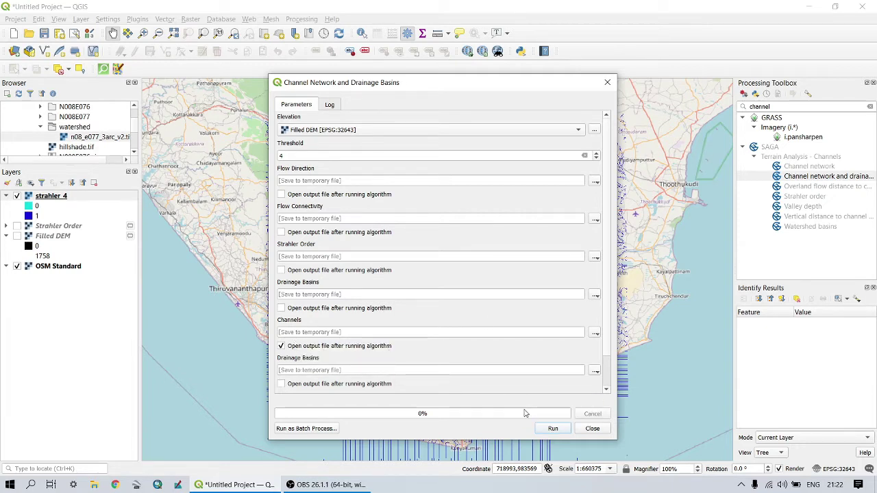
{"action": "scroll", "coordinate": [455, 362], "scroll_direction": "down", "scroll_amount": 1}
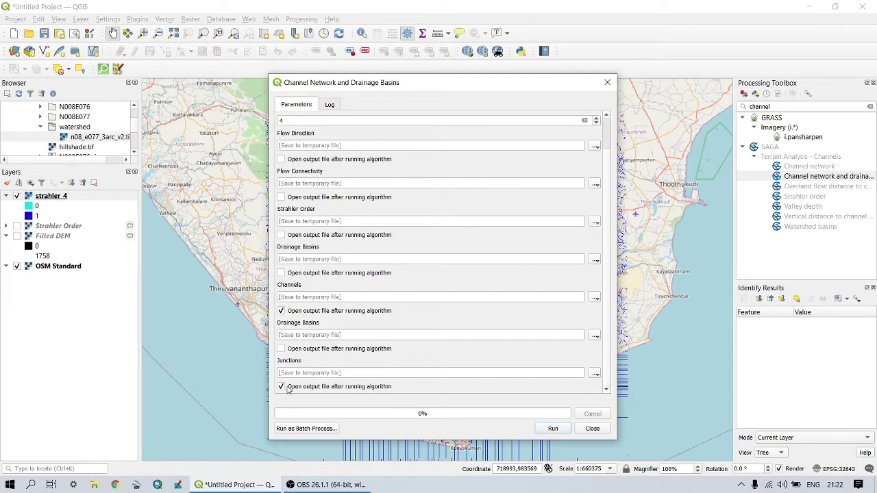
Run the channel network algorithm, close its dialog and select the Channels layer
{"action": "left_click", "coordinate": [552, 429]}
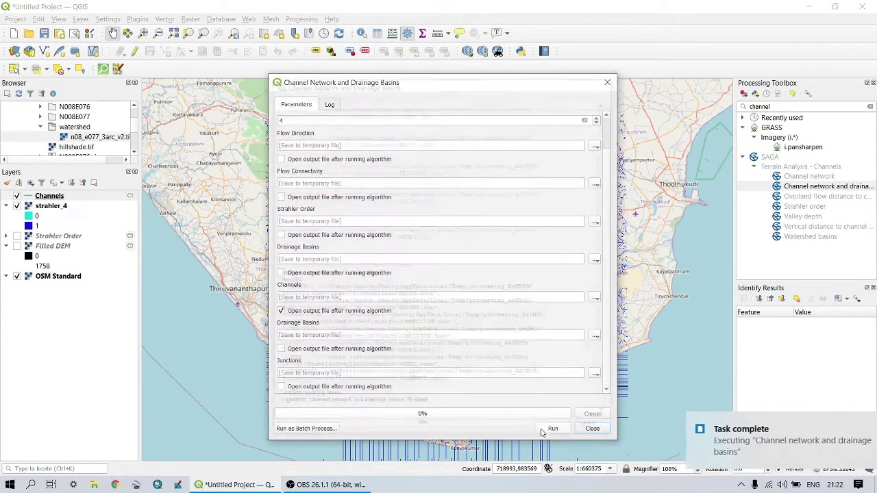
{"action": "left_click", "coordinate": [599, 428]}
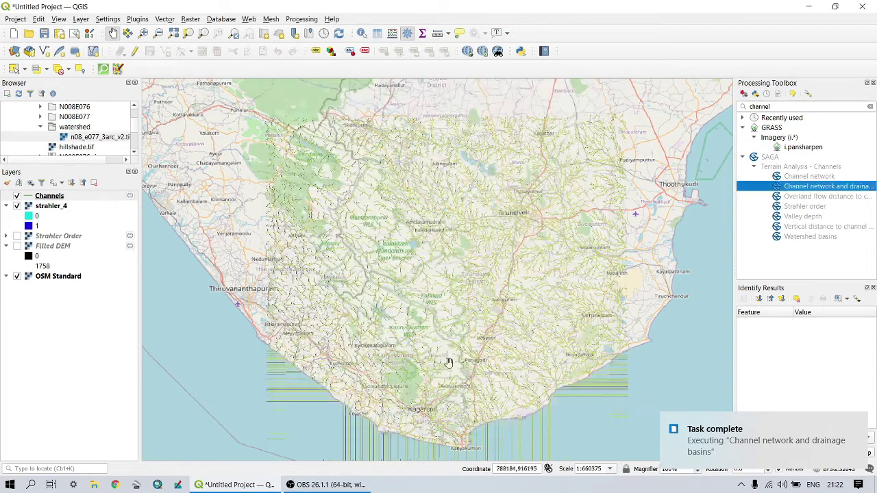
{"action": "left_click", "coordinate": [48, 197]}
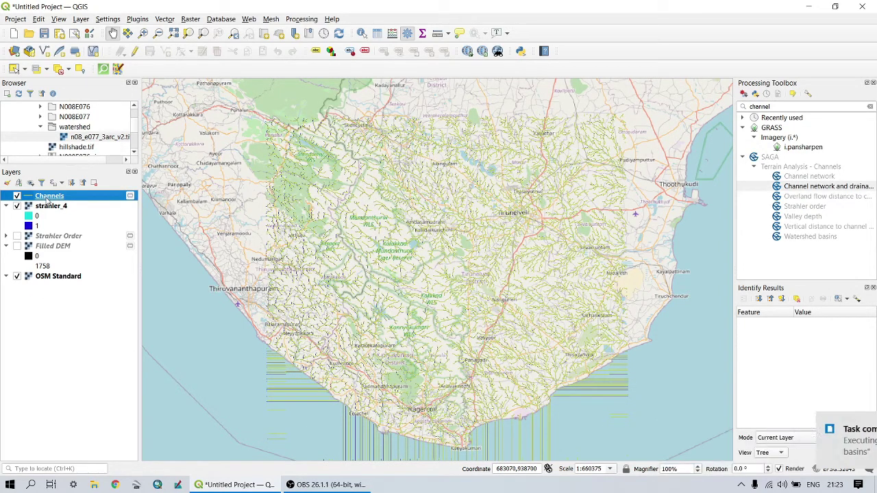
Hide the strahler_4 layer and set the Channels line color to blue (#3b1bf2)
{"action": "left_click", "coordinate": [16, 205]}
{"action": "double_click", "coordinate": [48, 196]}
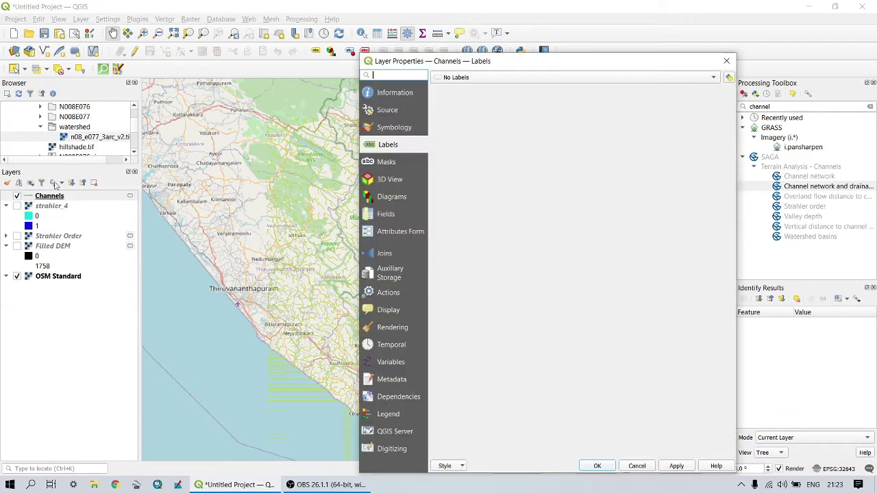
{"action": "left_click", "coordinate": [387, 130]}
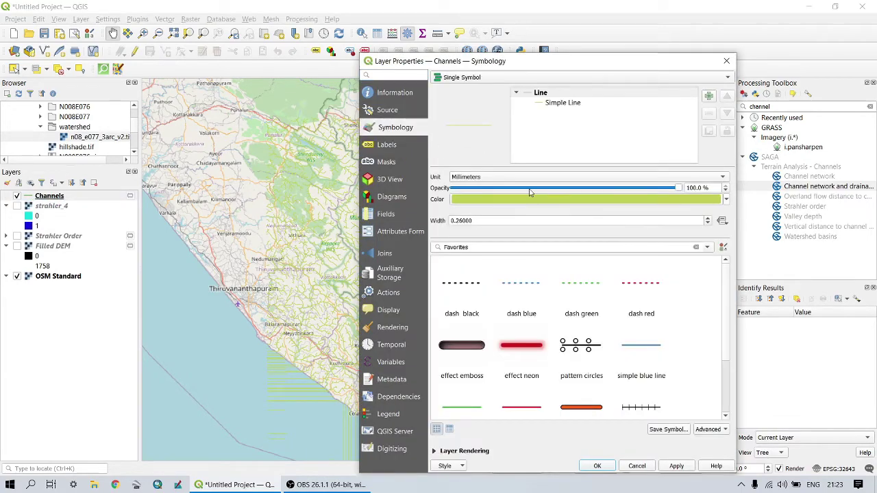
{"action": "left_click_drag", "start_coordinate": [588, 66], "coordinate": [575, 25]}
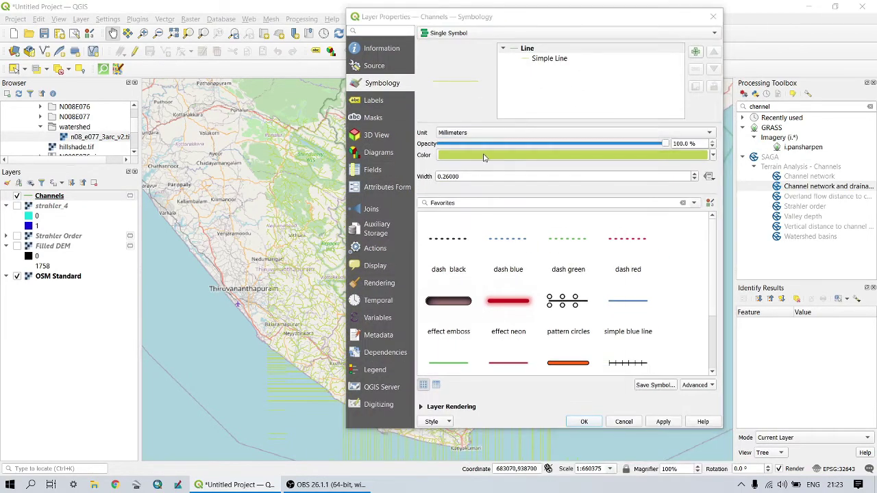
{"action": "left_click", "coordinate": [485, 158]}
{"action": "left_click", "coordinate": [387, 262]}
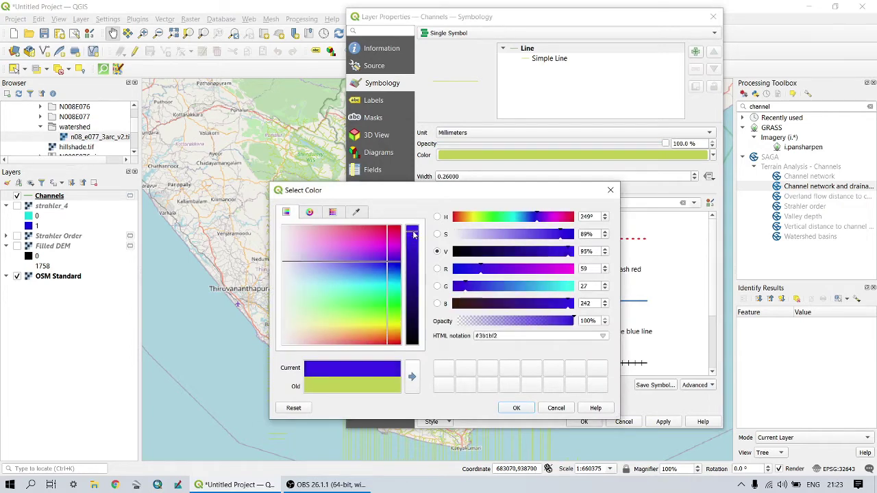
{"action": "left_click", "coordinate": [516, 408]}
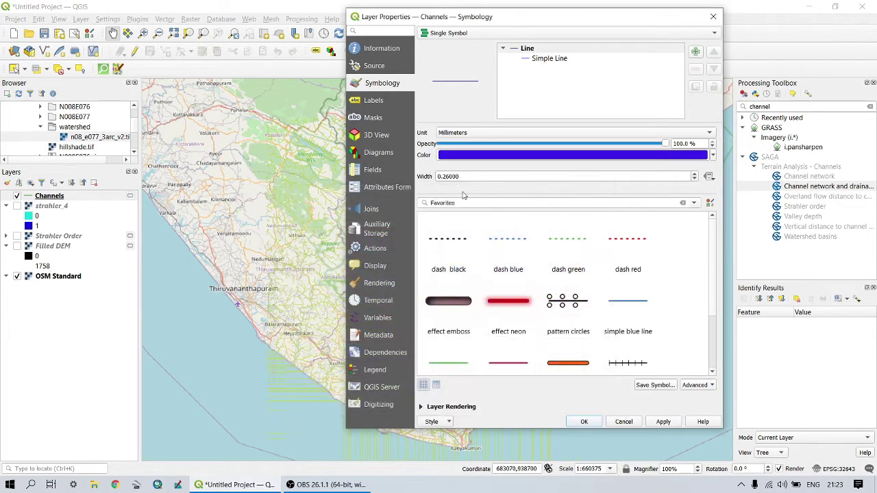
Set the Channels line width to 0.5 mm and apply the symbology
{"action": "left_click_drag", "start_coordinate": [468, 177], "coordinate": [416, 176]}
{"action": "type", "text": ".4"}
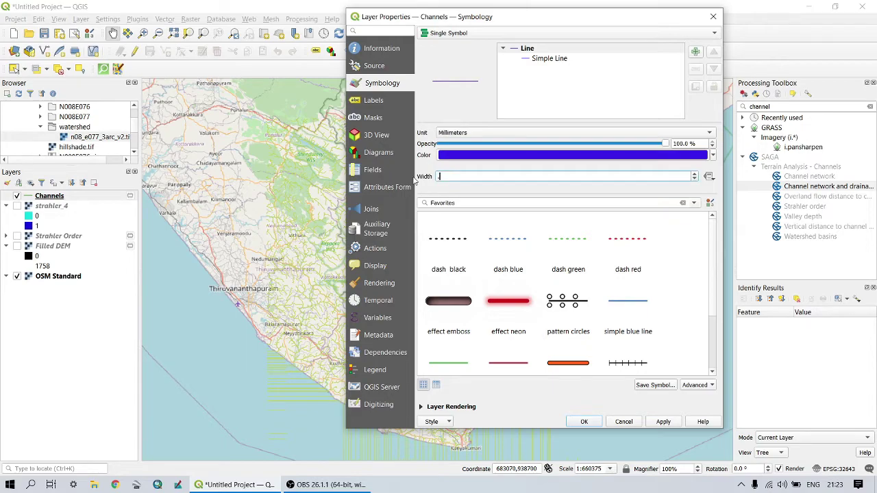
{"action": "key", "text": "BackSpace"}
{"action": "type", "text": "5"}
{"action": "left_click", "coordinate": [663, 421]}
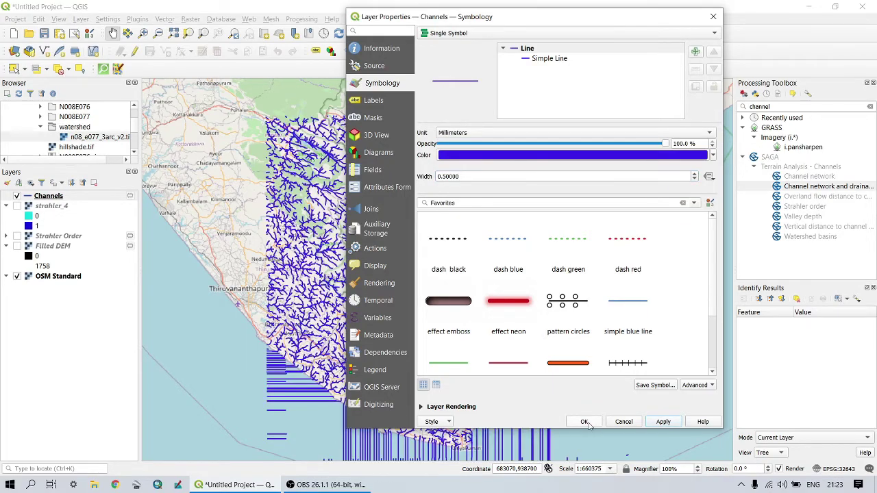
{"action": "left_click", "coordinate": [585, 421]}
Examine the channel network against the base map, following the streams down to the river mouth on the southeast coast
{"action": "scroll", "coordinate": [383, 257], "scroll_direction": "up", "scroll_amount": 1}
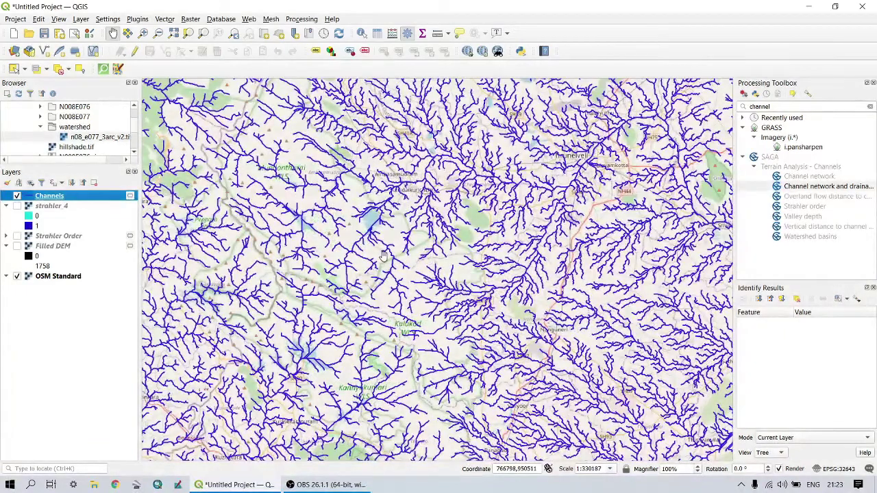
{"action": "scroll", "coordinate": [383, 257], "scroll_direction": "down", "scroll_amount": 1}
{"action": "mouse_move", "coordinate": [384, 257]}
{"action": "left_mouse_down"}
{"action": "mouse_move", "coordinate": [418, 271]}
{"action": "mouse_move", "coordinate": [398, 255]}
{"action": "left_mouse_up"}
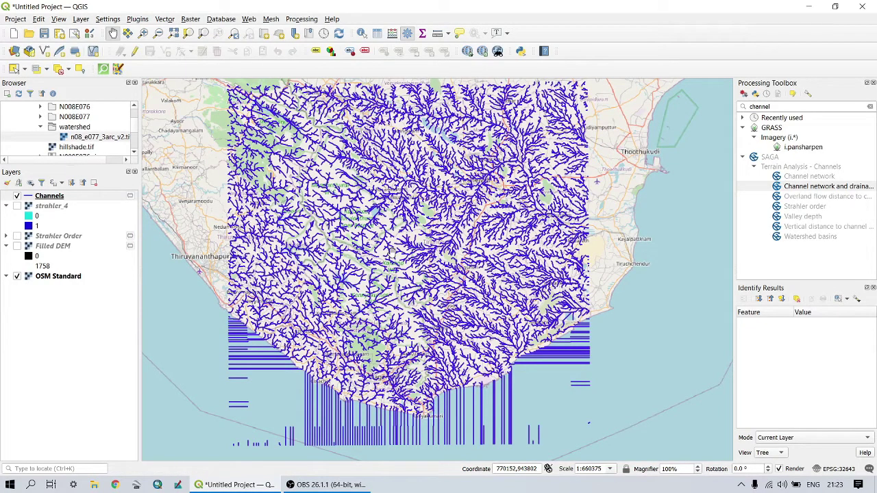
{"action": "scroll", "coordinate": [417, 259], "scroll_direction": "up", "scroll_amount": 2}
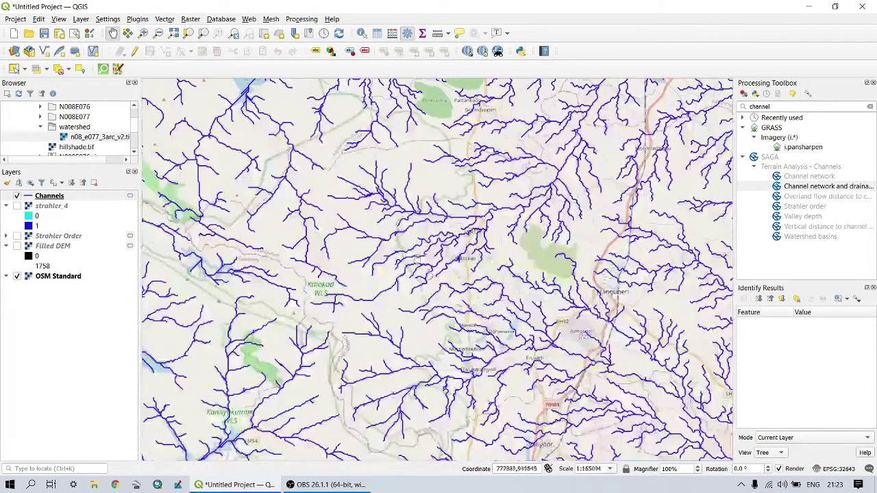
{"action": "scroll", "coordinate": [423, 224], "scroll_direction": "down", "scroll_amount": 1}
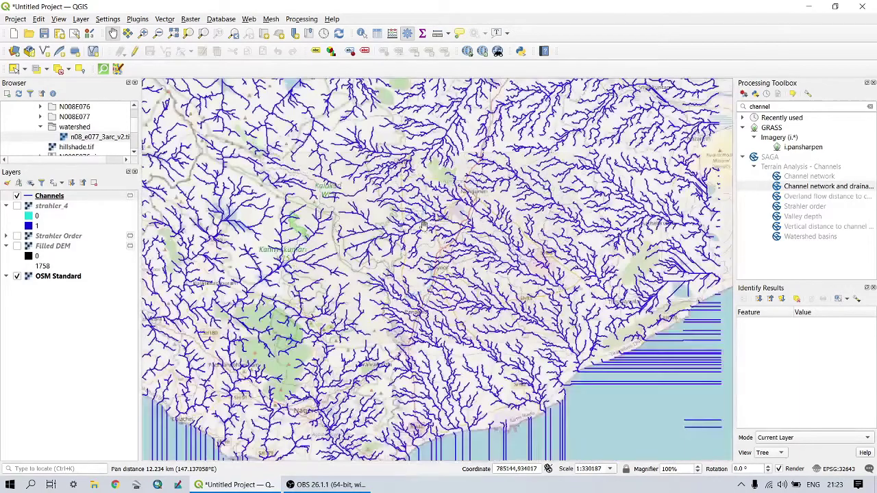
{"action": "left_click_drag", "start_coordinate": [589, 378], "coordinate": [560, 312]}
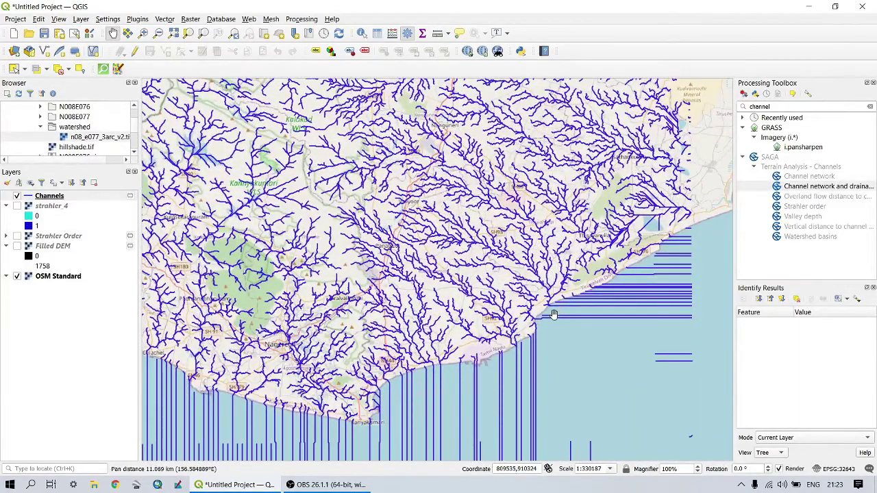
{"action": "scroll", "coordinate": [560, 312], "scroll_direction": "up", "scroll_amount": 3}
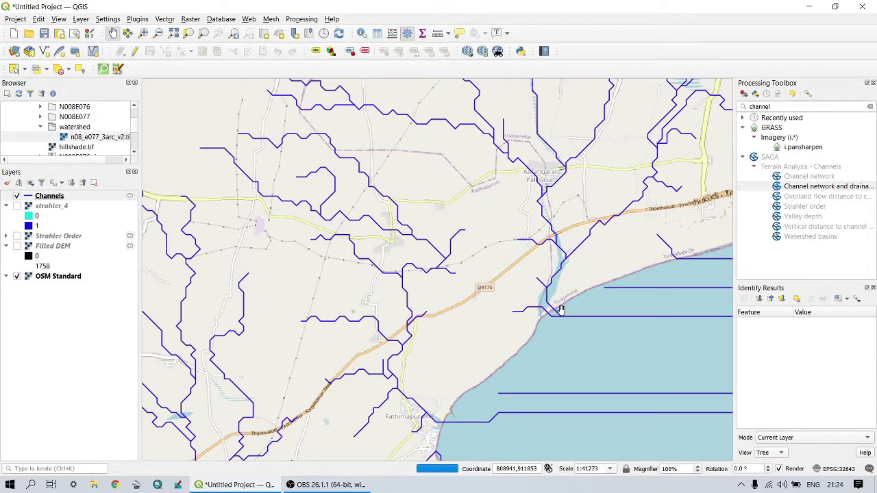
{"action": "scroll", "coordinate": [546, 297], "scroll_direction": "up", "scroll_amount": 2}
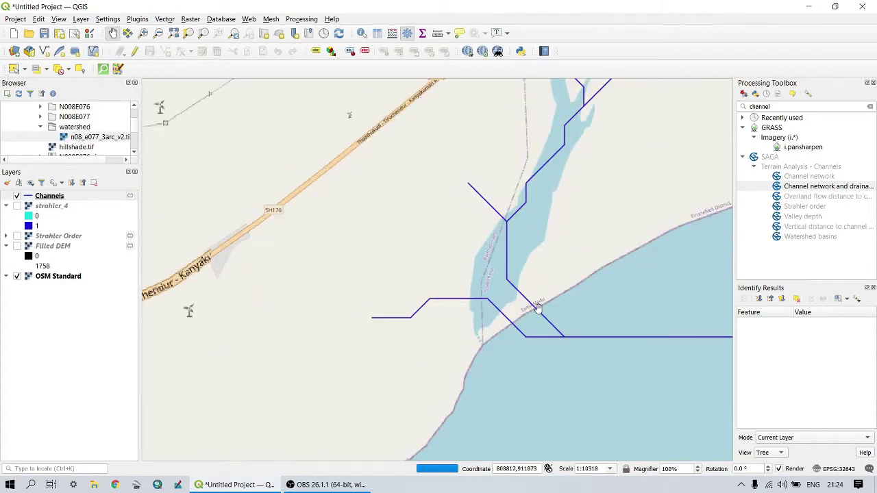
{"action": "left_click_drag", "start_coordinate": [538, 309], "coordinate": [500, 283]}
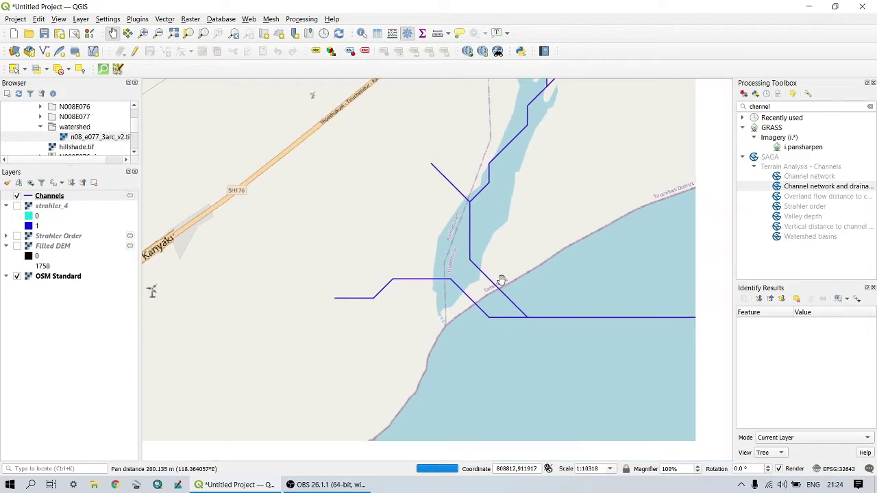
{"action": "scroll", "coordinate": [501, 284], "scroll_direction": "up", "scroll_amount": 1}
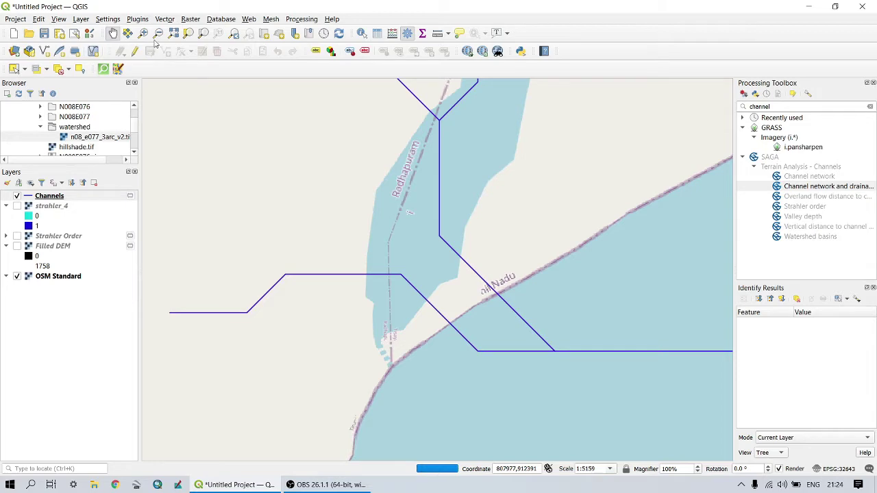
Create a point shapefile layer named outlet_point in the project CRS, EPSG:32643 - WGS 84 / UTM zone 43N
{"action": "left_click", "coordinate": [81, 18]}
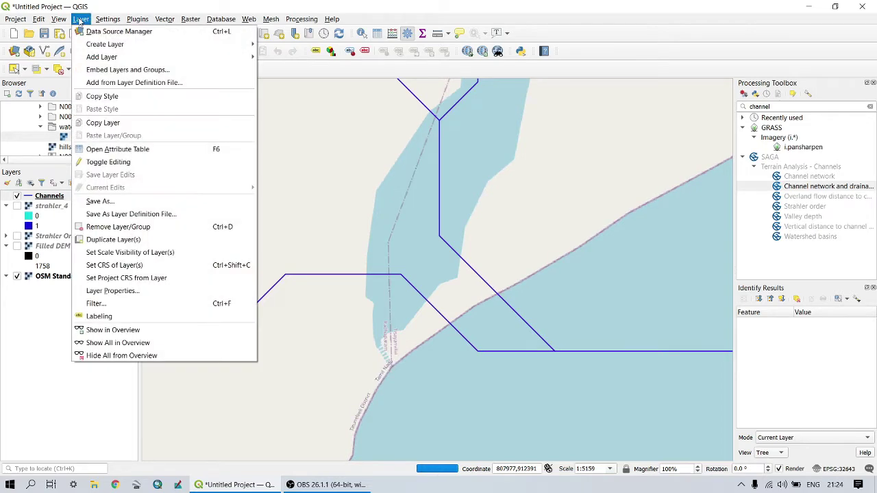
{"action": "mouse_move", "coordinate": [89, 43]}
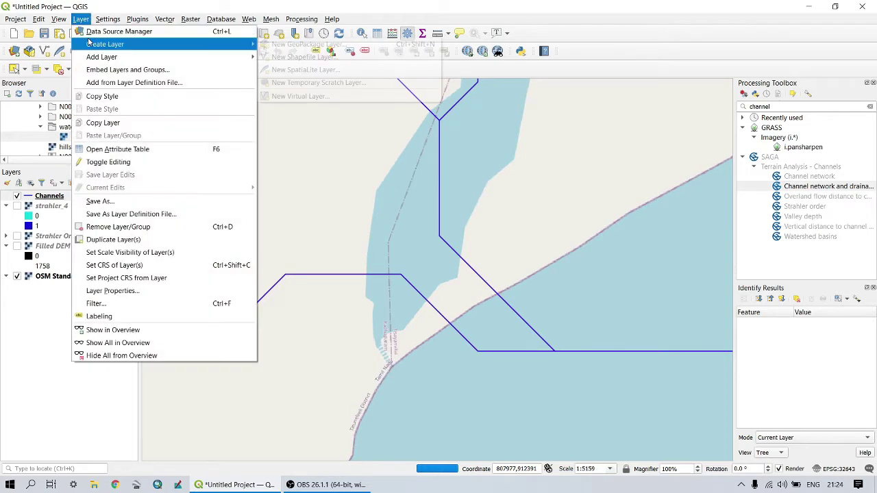
{"action": "left_click", "coordinate": [281, 58]}
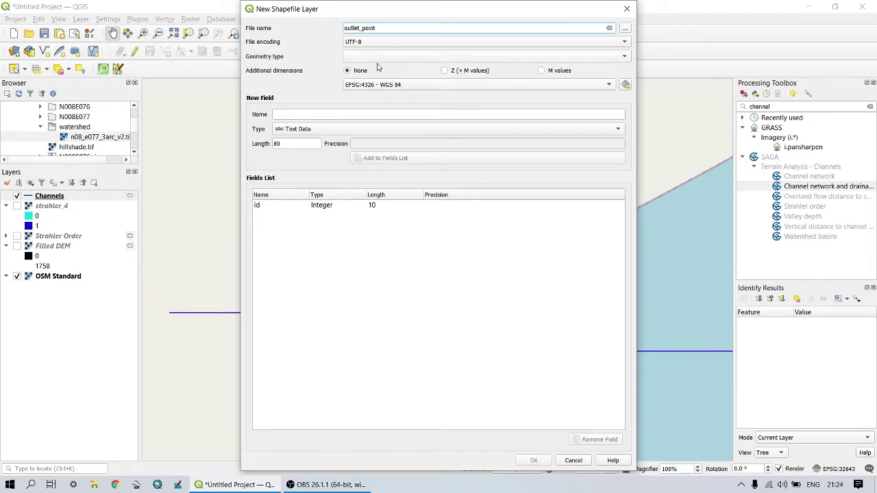
{"action": "left_click", "coordinate": [377, 58]}
{"action": "left_click", "coordinate": [377, 69]}
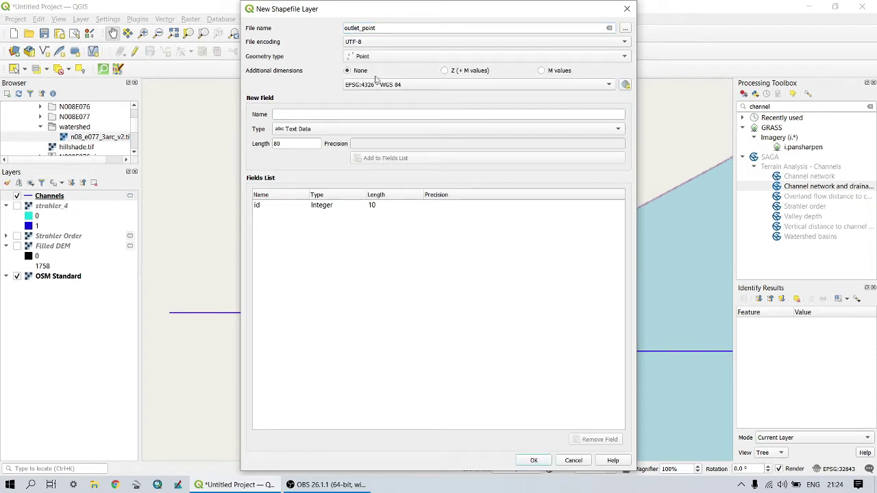
{"action": "left_click", "coordinate": [377, 85]}
{"action": "left_click", "coordinate": [383, 96]}
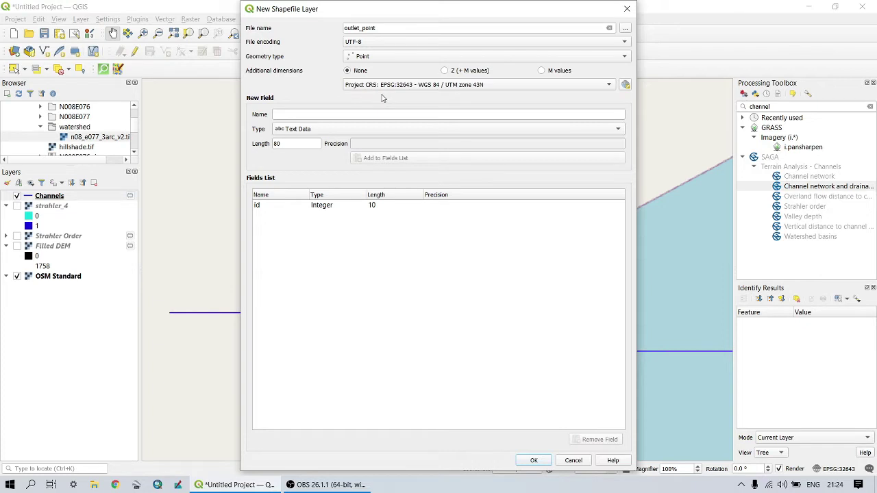
{"action": "left_click", "coordinate": [532, 460]}
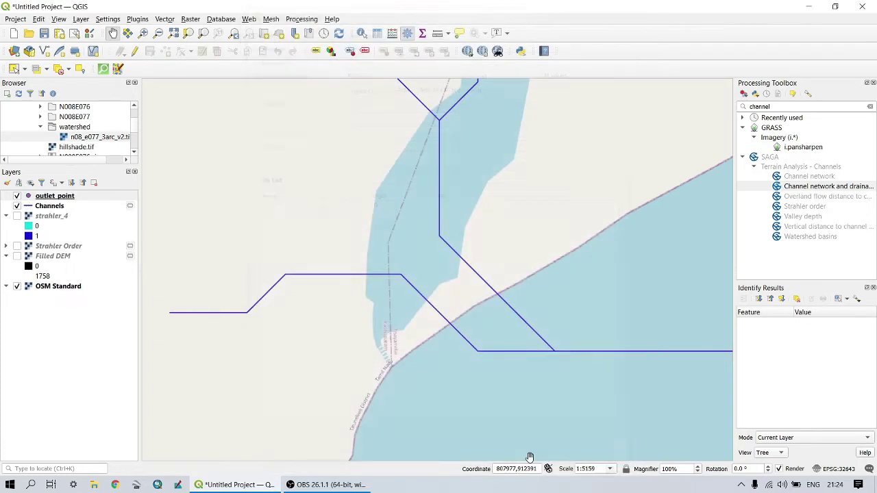
Start editing outlet_point and add a point on the channel line where it crosses the coastline at the river mouth, leaving its id empty
{"action": "left_click", "coordinate": [56, 195]}
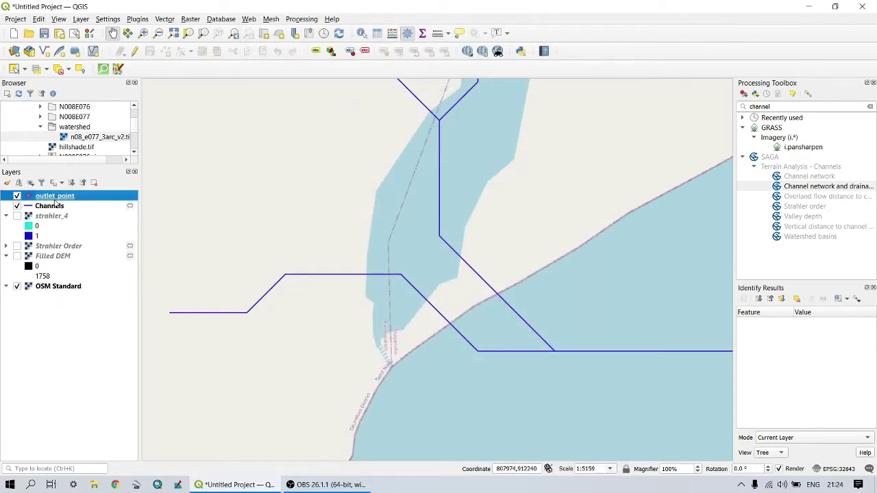
{"action": "left_click", "coordinate": [135, 52]}
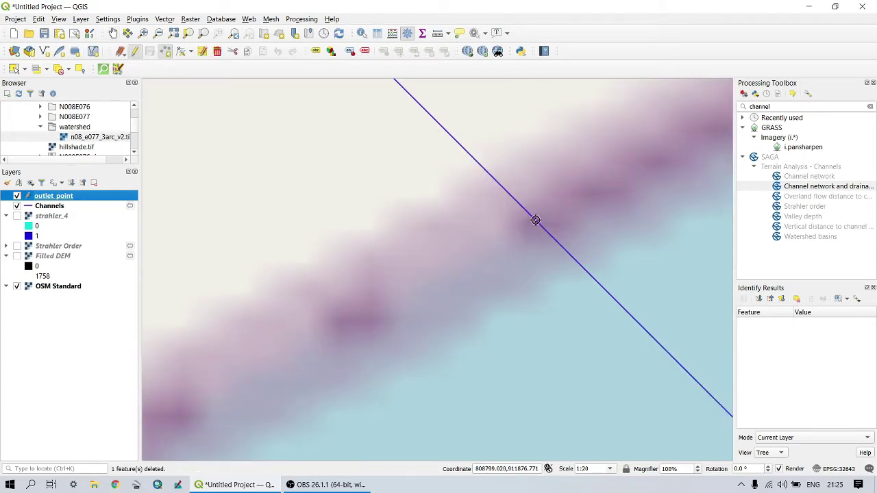
{"action": "scroll", "coordinate": [538, 228], "scroll_direction": "up", "scroll_amount": 2}
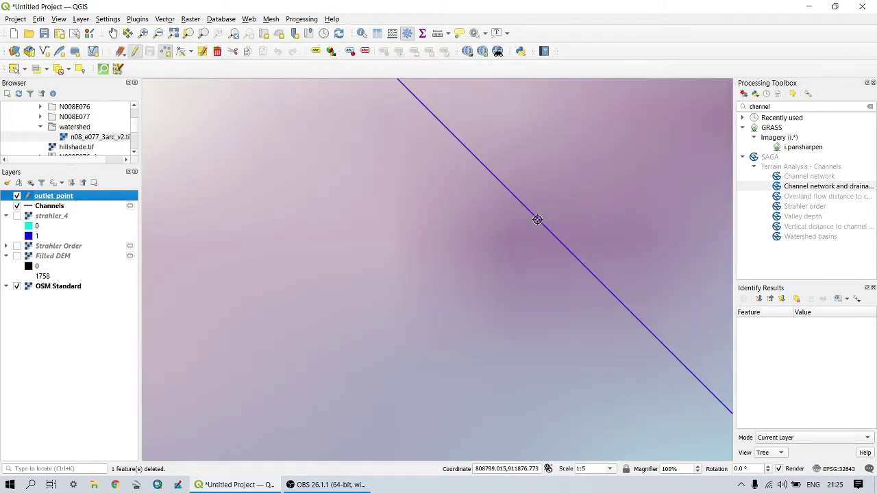
{"action": "left_click", "coordinate": [17, 215]}
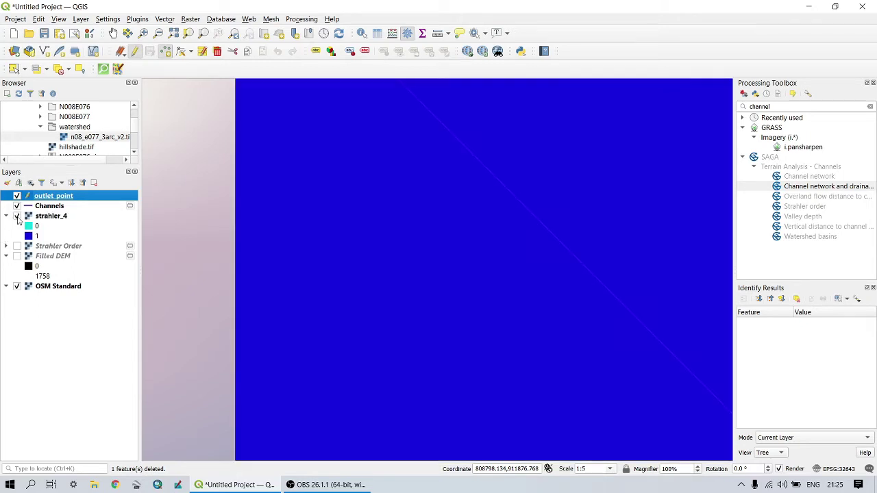
{"action": "left_click", "coordinate": [17, 216]}
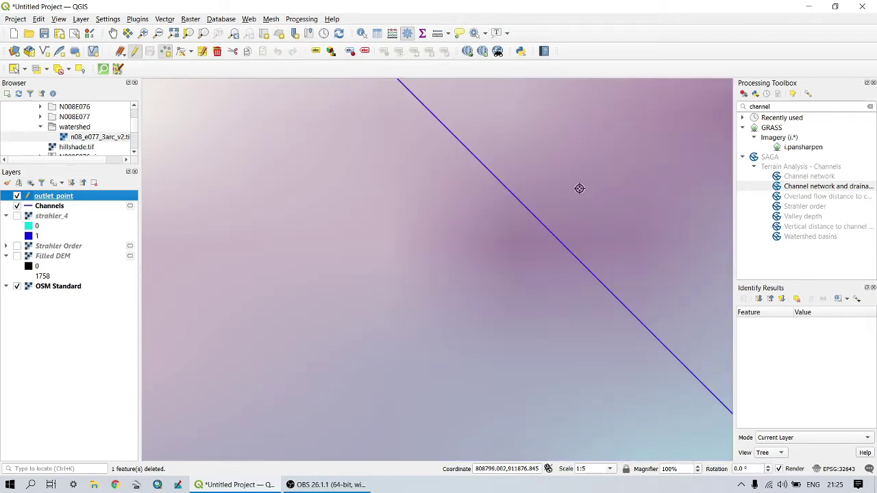
{"action": "left_click", "coordinate": [559, 240]}
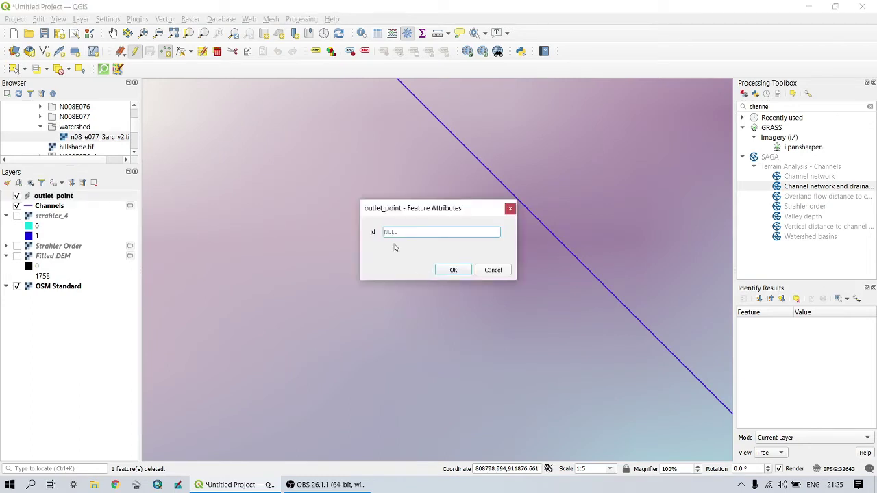
{"action": "left_click", "coordinate": [449, 270]}
Check the placed outlet point against the channel and coastline, stop editing outlet_point and save its changes
{"action": "scroll", "coordinate": [516, 282], "scroll_direction": "up", "scroll_amount": 2}
{"action": "scroll", "coordinate": [513, 278], "scroll_direction": "down", "scroll_amount": 2}
{"action": "scroll", "coordinate": [474, 222], "scroll_direction": "down", "scroll_amount": 5}
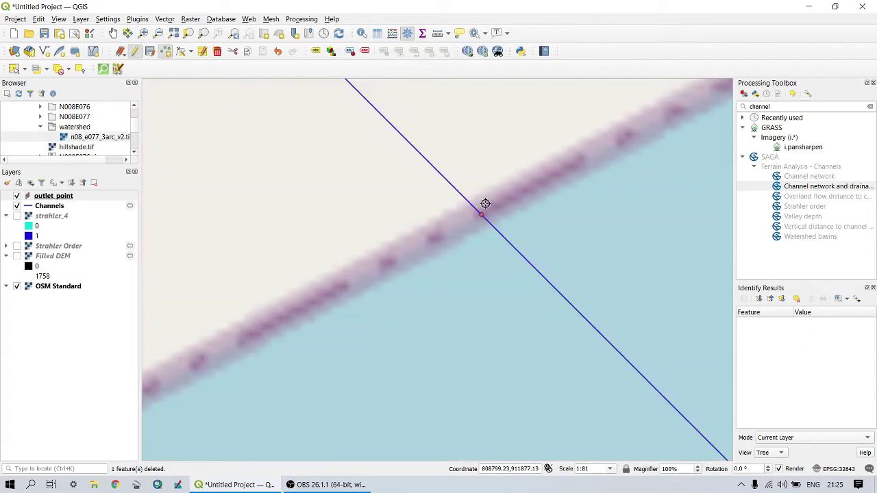
{"action": "scroll", "coordinate": [474, 221], "scroll_direction": "down", "scroll_amount": 3}
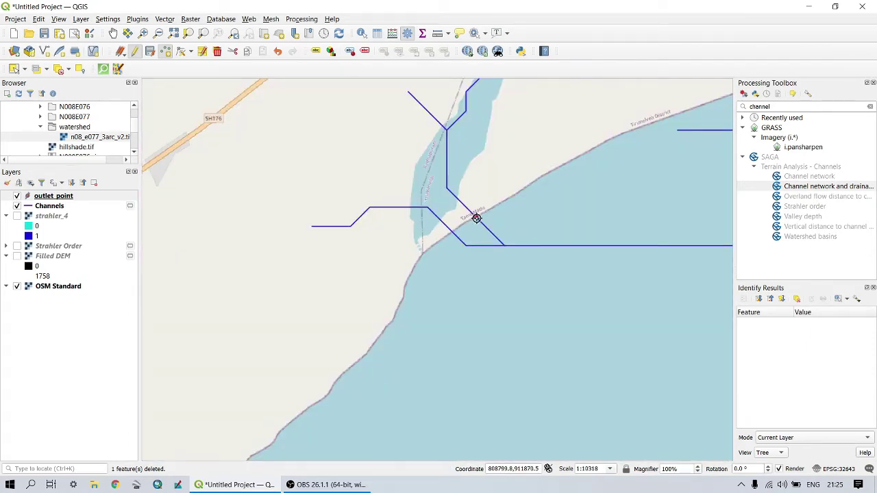
{"action": "scroll", "coordinate": [475, 218], "scroll_direction": "down", "scroll_amount": 1}
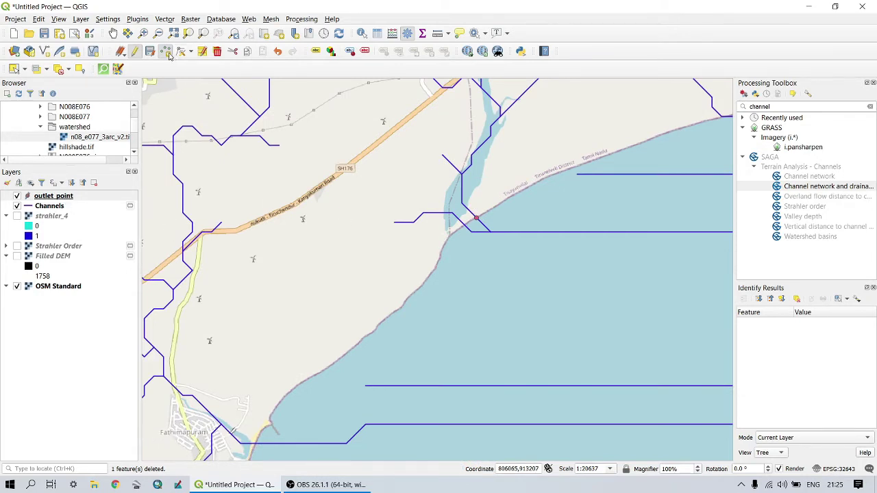
{"action": "left_click", "coordinate": [135, 52]}
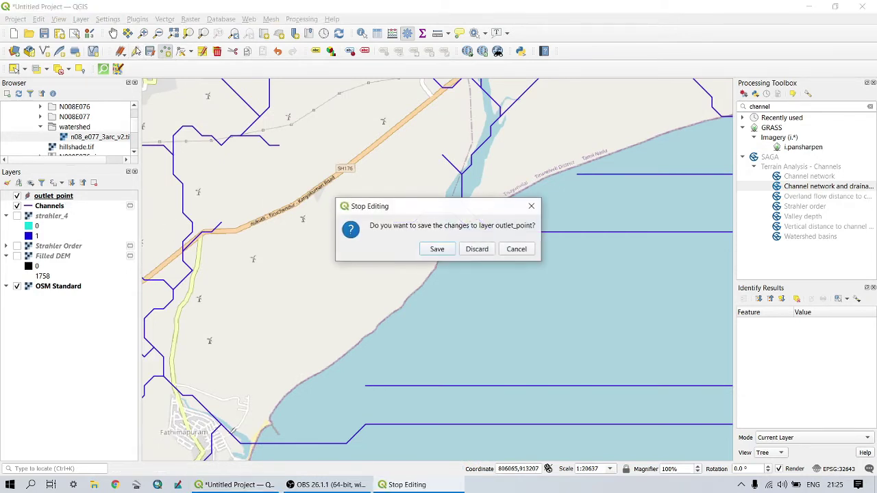
{"action": "left_click", "coordinate": [437, 249]}
Open the attribute table of outlet_point, enable editing and select its point record
{"action": "left_click", "coordinate": [113, 34]}
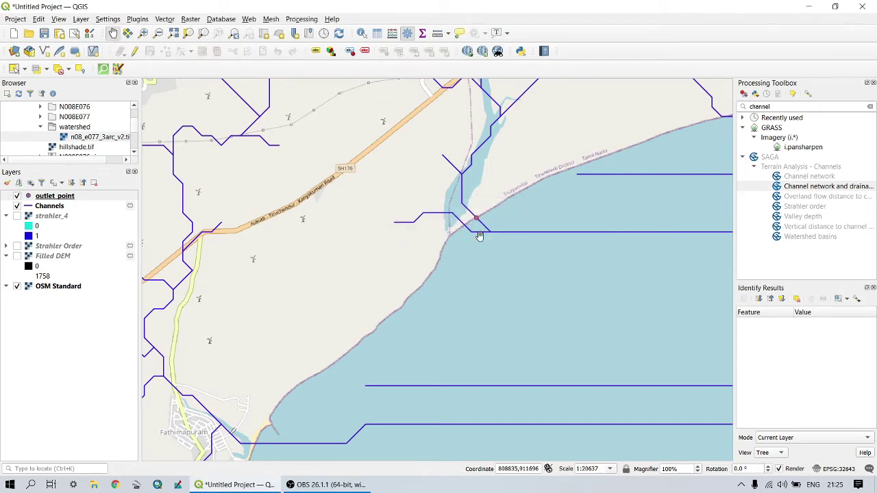
{"action": "left_click_drag", "start_coordinate": [494, 212], "coordinate": [490, 268]}
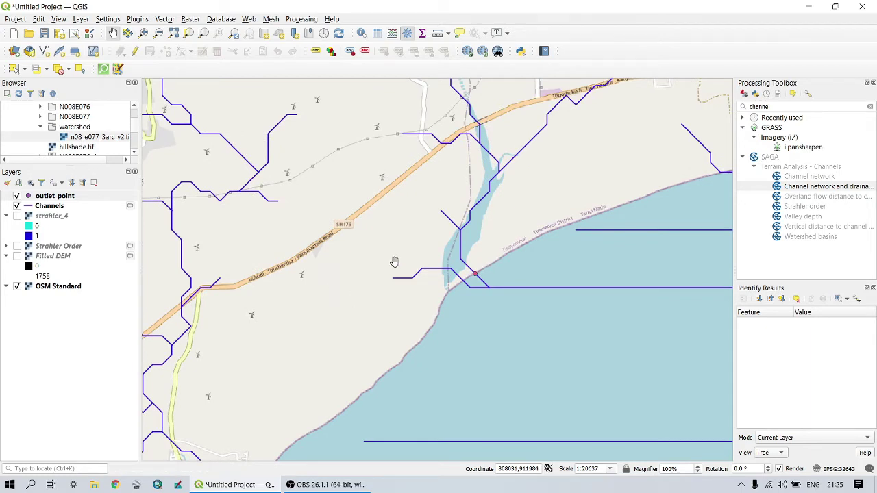
{"action": "right_click", "coordinate": [45, 196]}
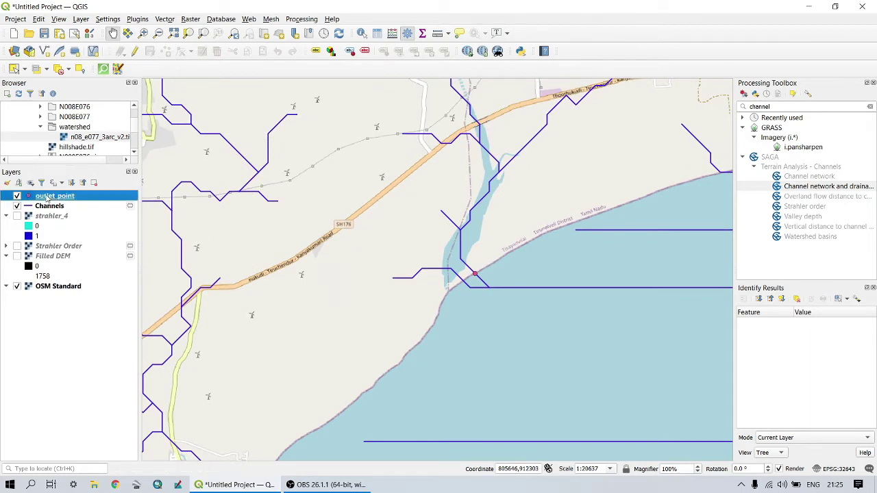
{"action": "left_click", "coordinate": [91, 318]}
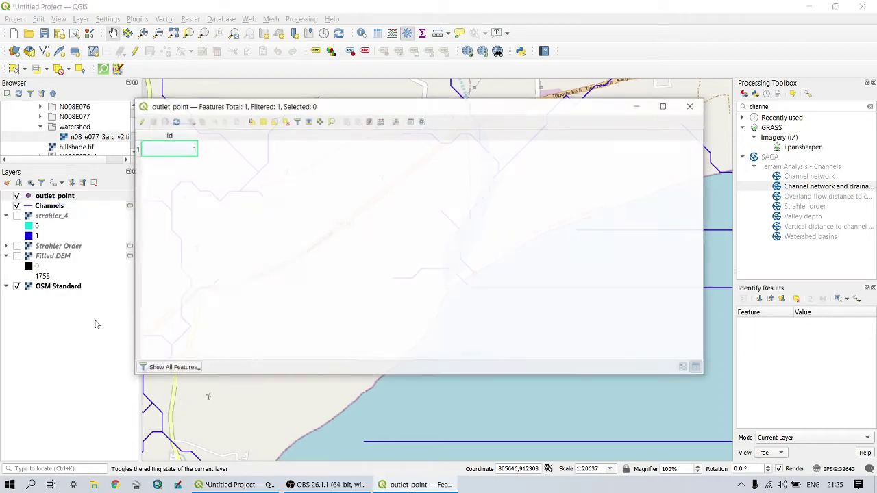
{"action": "left_click", "coordinate": [140, 122]}
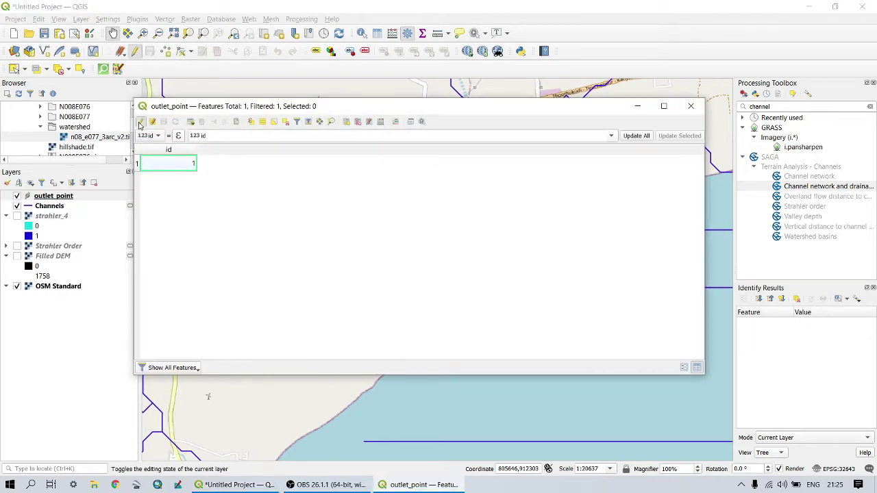
{"action": "left_click", "coordinate": [138, 166]}
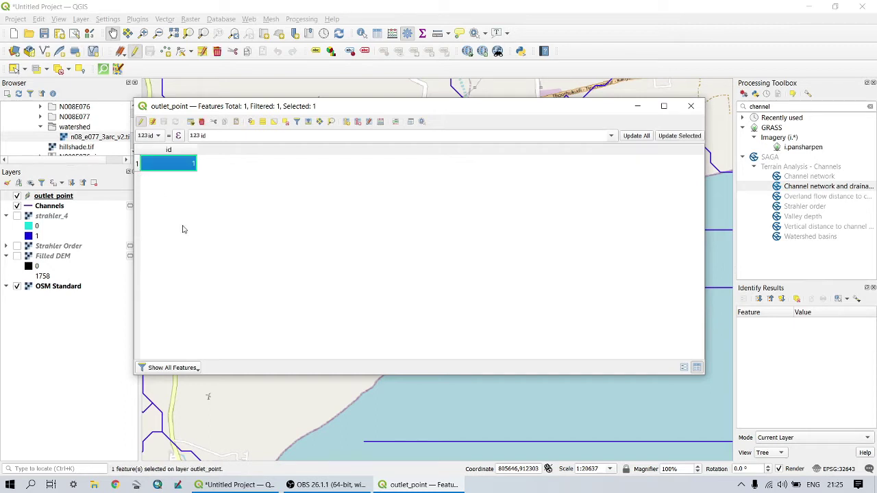
Calculate a new decimal field X for all features of outlet_point with the expression $x, length 10 and precision 3
{"action": "left_click", "coordinate": [381, 122]}
{"action": "left_click", "coordinate": [299, 116]}
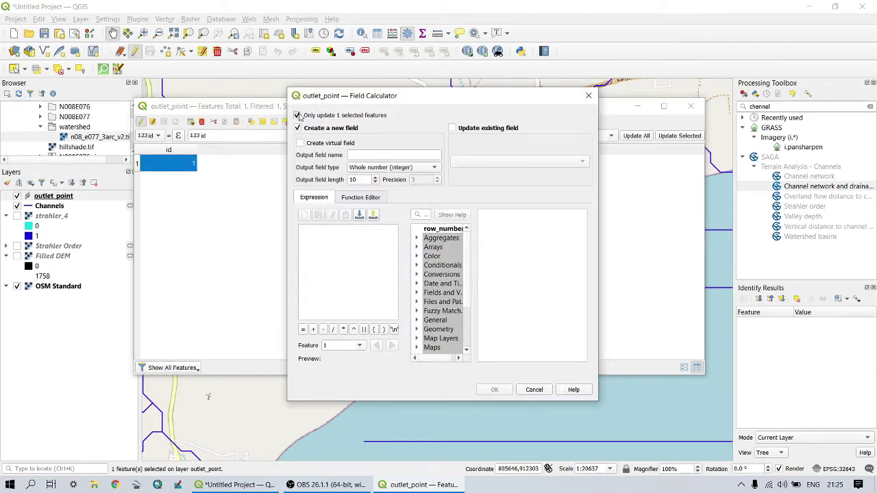
{"action": "left_click", "coordinate": [367, 156]}
{"action": "left_click", "coordinate": [374, 168]}
{"action": "left_click", "coordinate": [371, 189]}
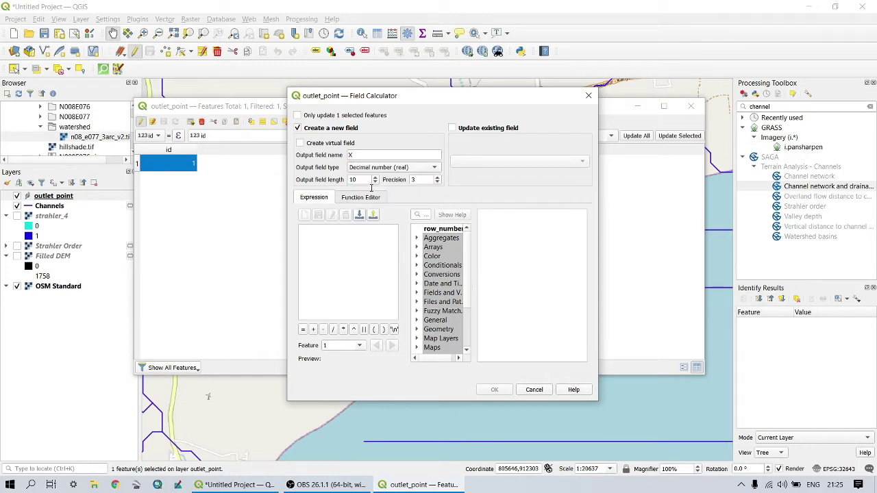
{"action": "double_click", "coordinate": [437, 330]}
{"action": "scroll", "coordinate": [437, 301], "scroll_direction": "down", "scroll_amount": 8}
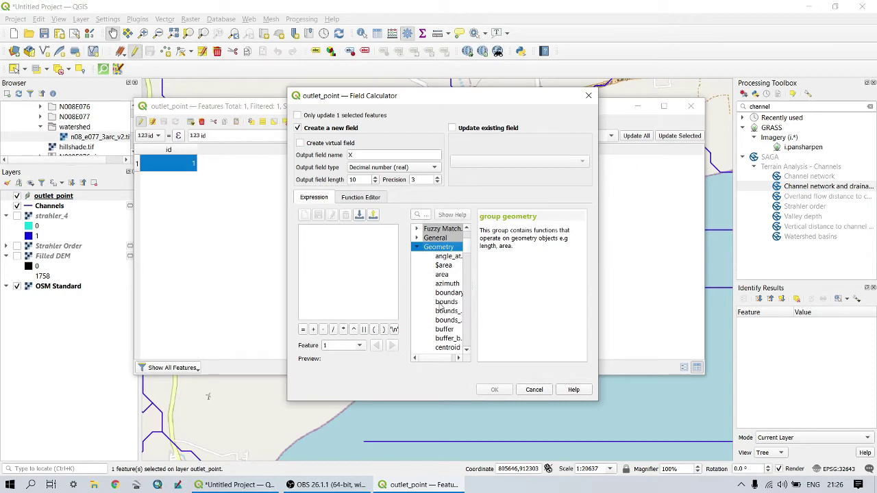
{"action": "scroll", "coordinate": [437, 299], "scroll_direction": "down", "scroll_amount": 12}
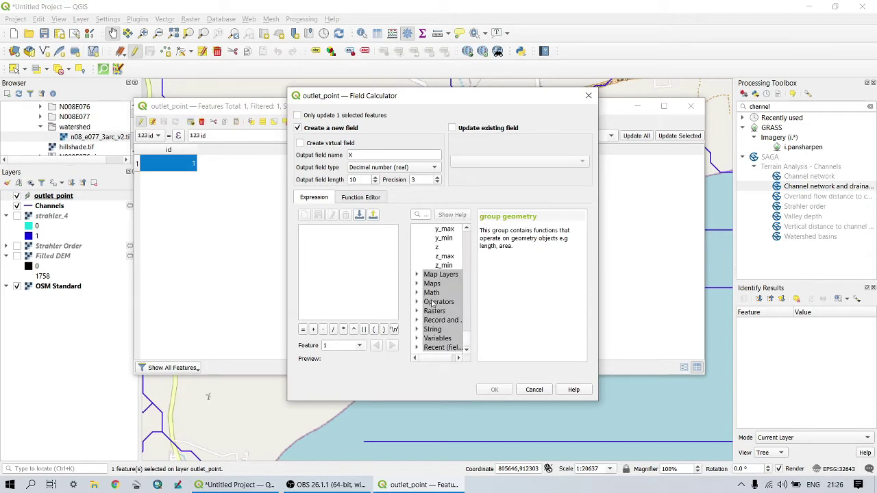
{"action": "left_click", "coordinate": [438, 239]}
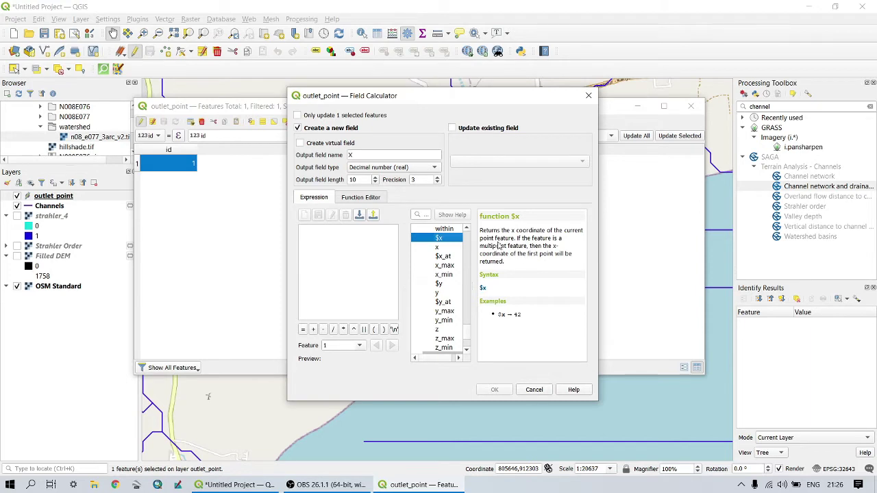
{"action": "double_click", "coordinate": [441, 239]}
{"action": "left_click", "coordinate": [494, 389]}
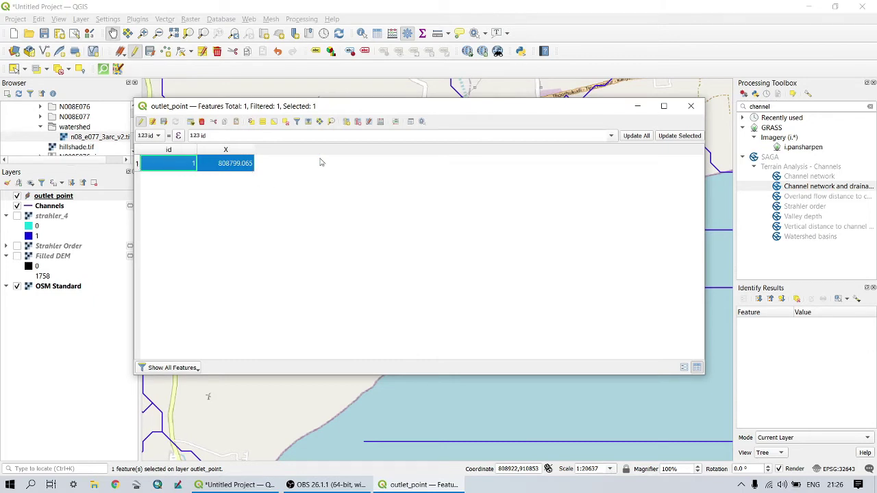
Calculate a new decimal field Y for all features of outlet_point with the expression $y, length 10 and precision 3
{"action": "left_click", "coordinate": [380, 122]}
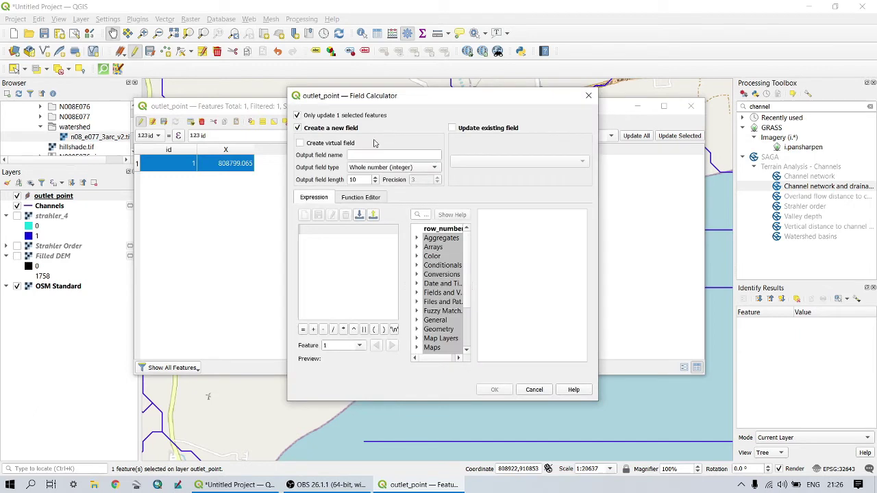
{"action": "left_click", "coordinate": [297, 115]}
{"action": "left_click", "coordinate": [359, 154]}
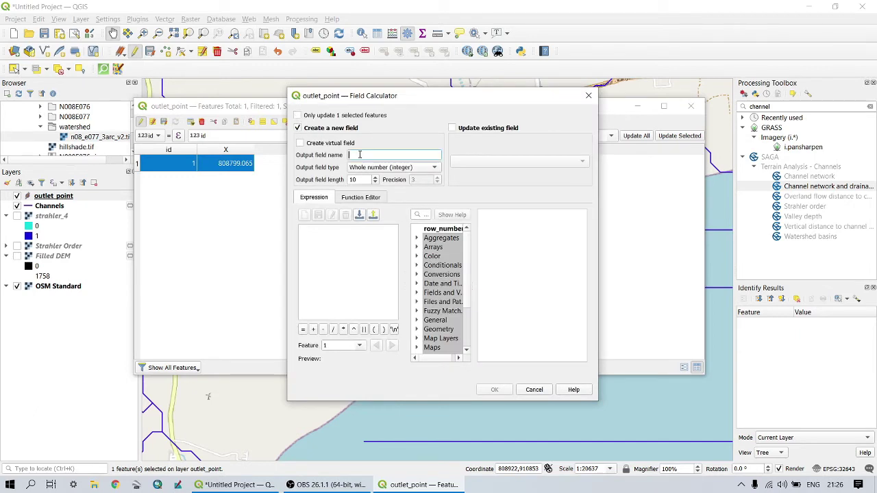
{"action": "left_click", "coordinate": [391, 167]}
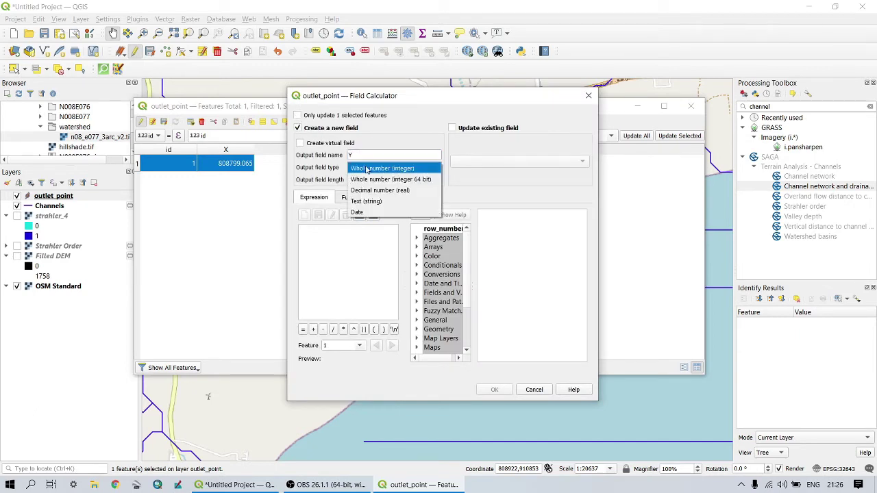
{"action": "left_click", "coordinate": [377, 190]}
{"action": "scroll", "coordinate": [440, 323], "scroll_direction": "down", "scroll_amount": 3}
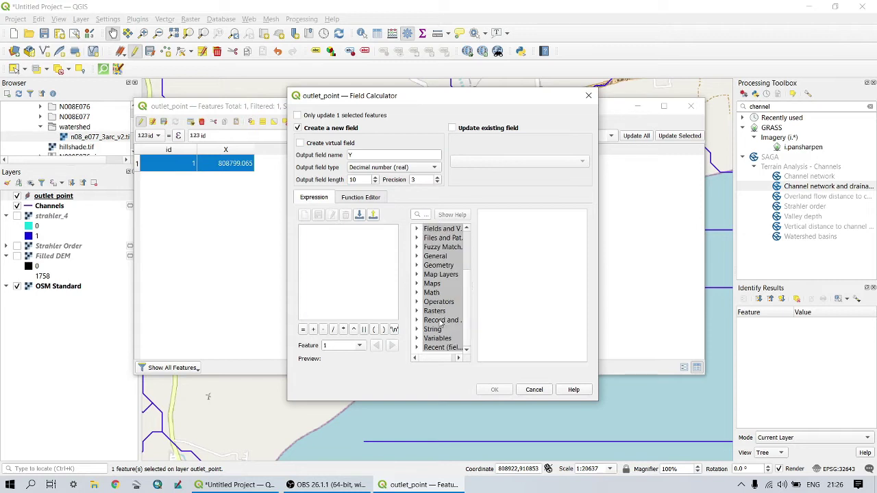
{"action": "double_click", "coordinate": [438, 265]}
{"action": "scroll", "coordinate": [439, 265], "scroll_direction": "down", "scroll_amount": 15}
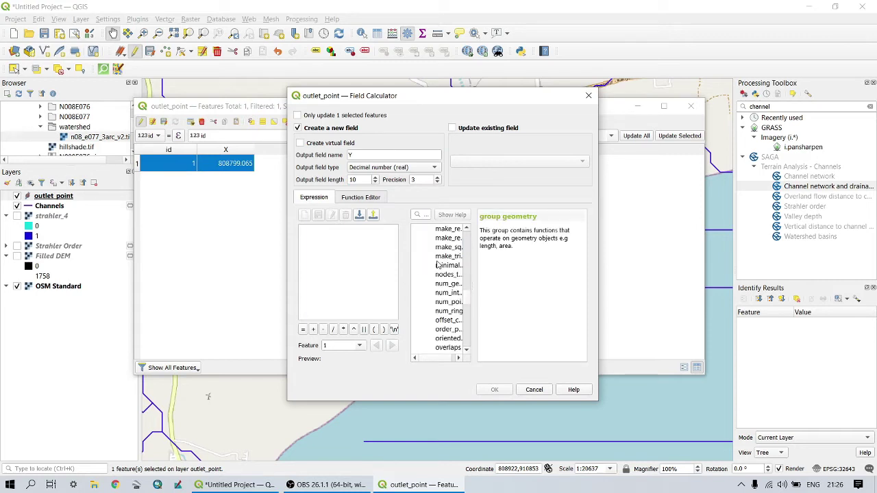
{"action": "scroll", "coordinate": [439, 265], "scroll_direction": "down", "scroll_amount": 5}
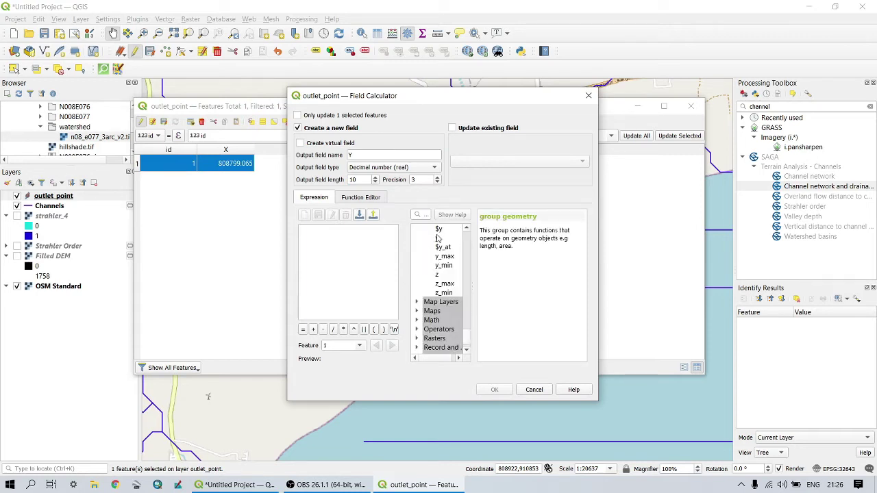
{"action": "double_click", "coordinate": [439, 229]}
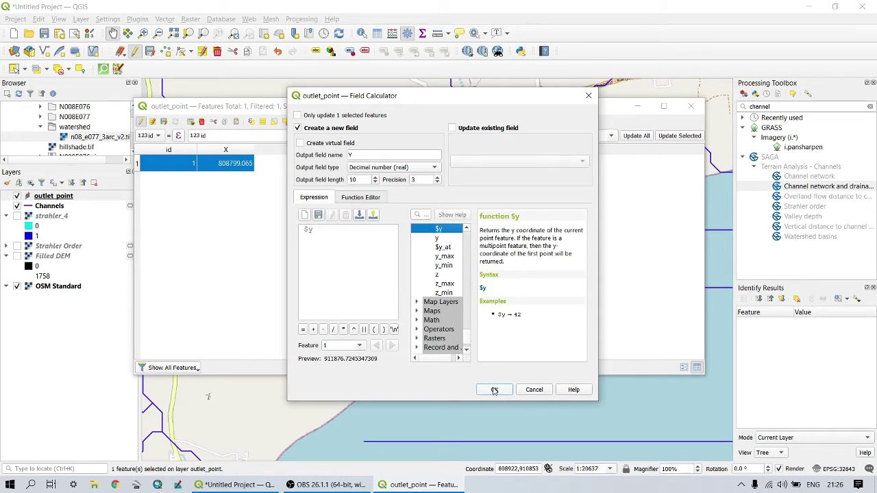
{"action": "left_click", "coordinate": [494, 389]}
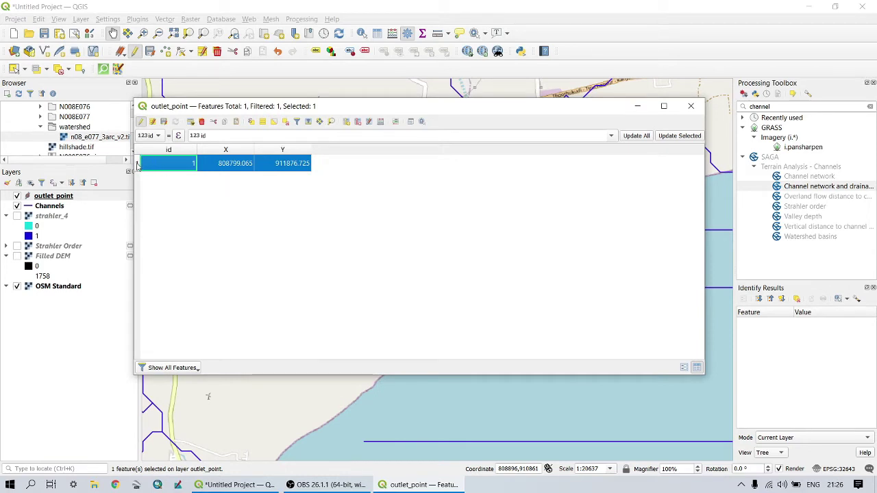
Save the outlet_point edits, stop editing and close its attribute table
{"action": "left_click", "coordinate": [162, 122]}
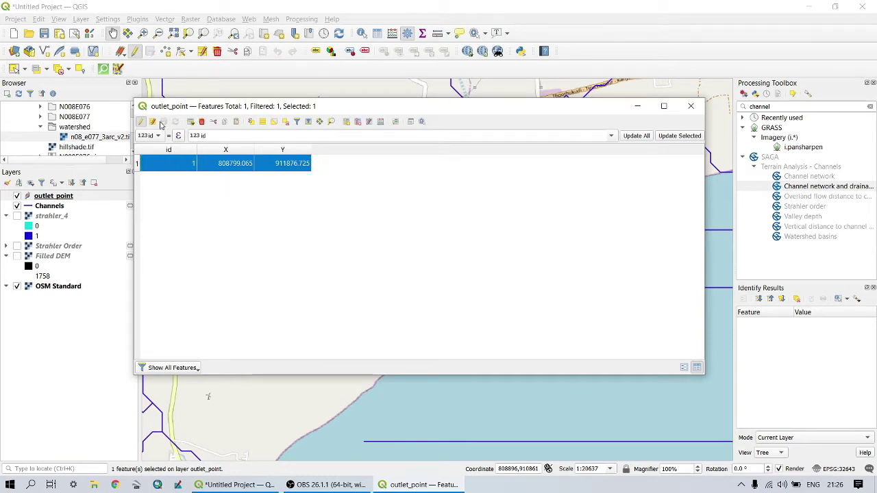
{"action": "left_click", "coordinate": [142, 122]}
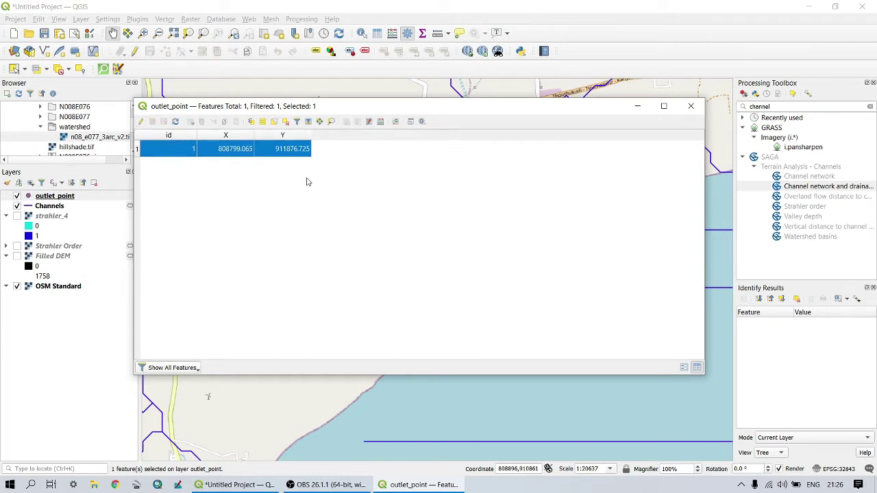
{"action": "left_click", "coordinate": [691, 106]}
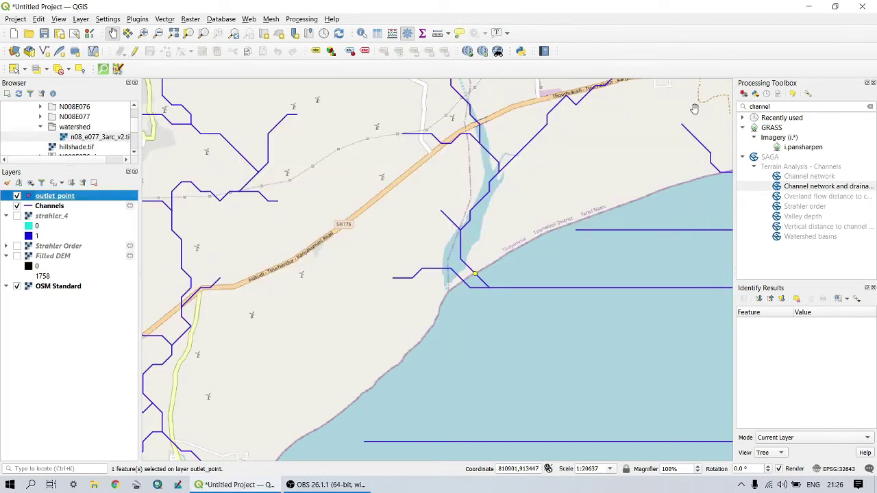
Search the processing tools for upslope and open SAGA's Upslope area tool
{"action": "scroll", "coordinate": [502, 285], "scroll_direction": "up", "scroll_amount": 1}
{"action": "scroll", "coordinate": [502, 285], "scroll_direction": "down", "scroll_amount": 1}
{"action": "scroll", "coordinate": [503, 285], "scroll_direction": "down", "scroll_amount": 1}
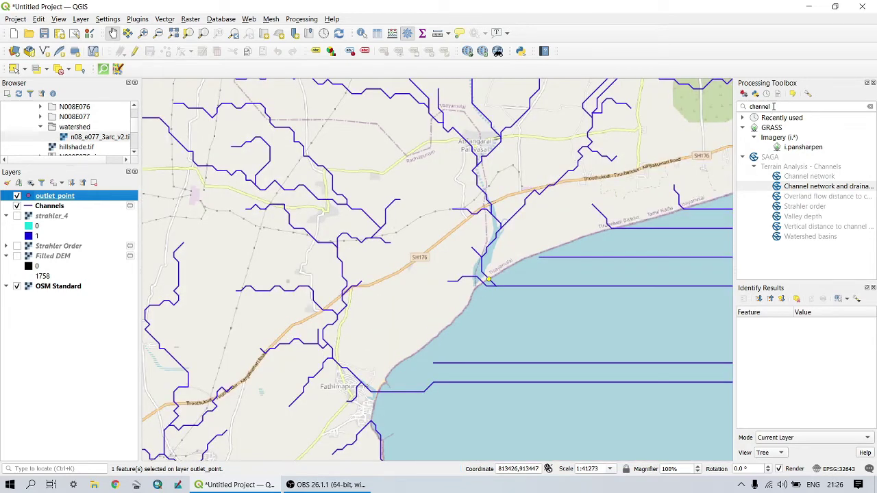
{"action": "left_click", "coordinate": [760, 107]}
{"action": "type", "text": "upslope"}
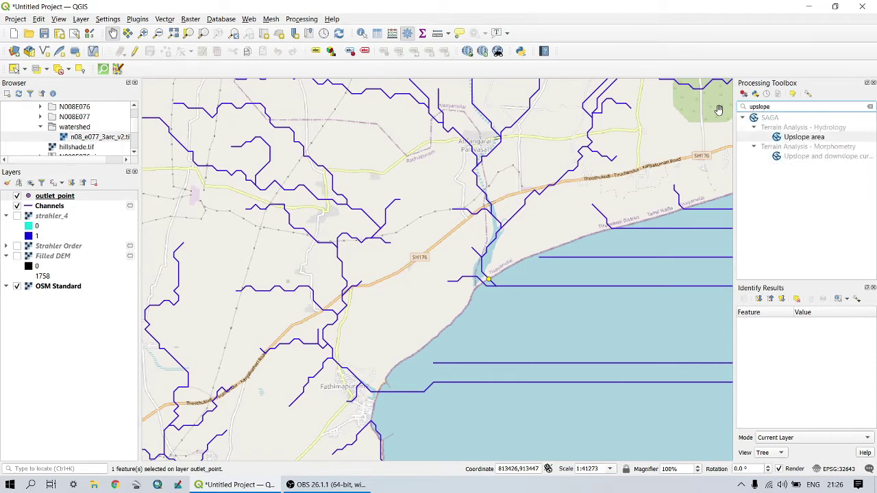
{"action": "left_click", "coordinate": [792, 140]}
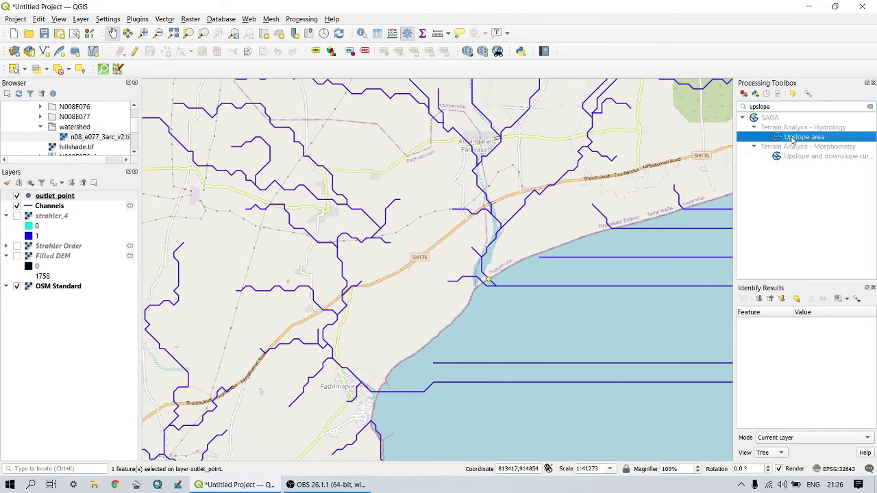
{"action": "double_click", "coordinate": [793, 139]}
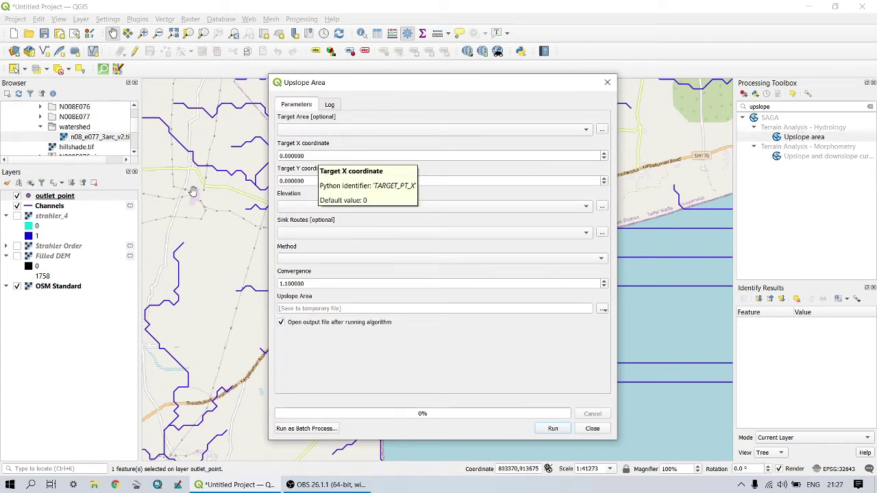
Copy the X value from the outlet_point attribute table and set the Upslope Area target X coordinate to 808799.065
{"action": "left_click_drag", "start_coordinate": [463, 85], "coordinate": [587, 77]}
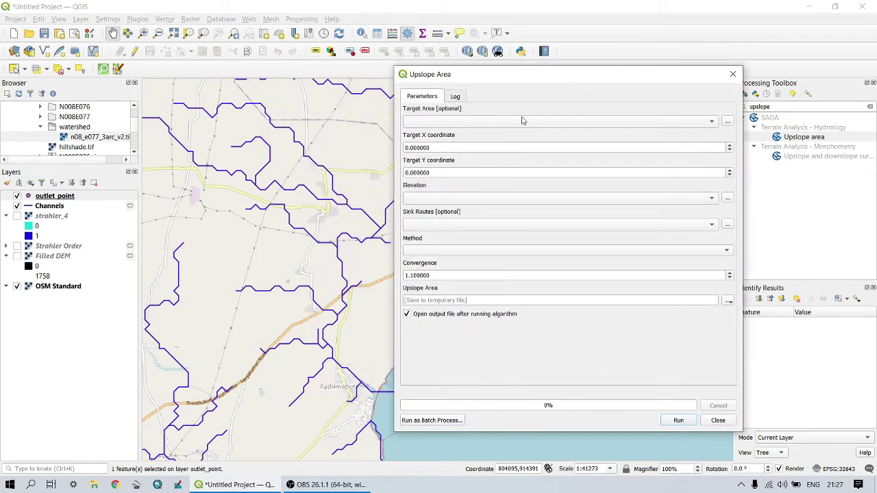
{"action": "left_click", "coordinate": [59, 198]}
{"action": "right_click", "coordinate": [59, 198]}
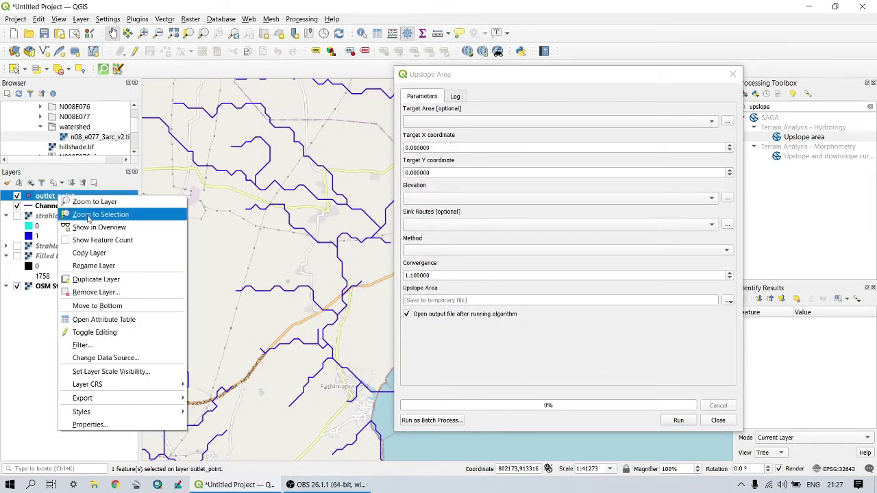
{"action": "left_click", "coordinate": [99, 319]}
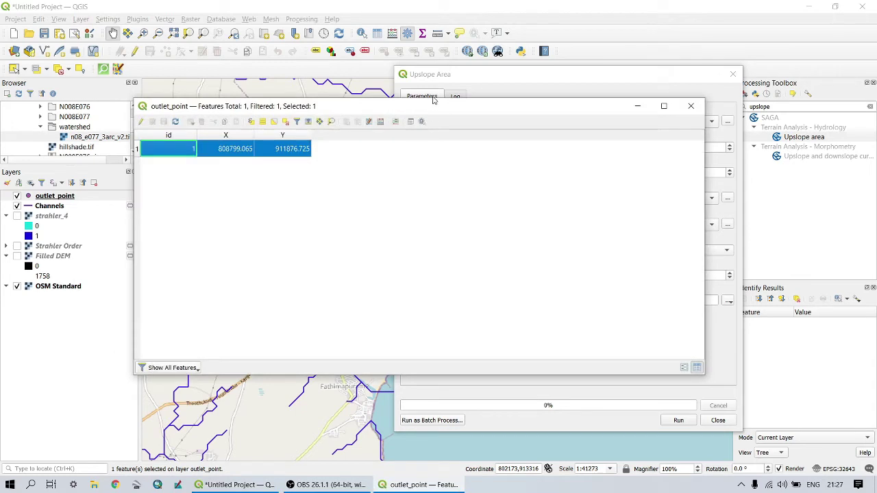
{"action": "left_click", "coordinate": [236, 148]}
{"action": "right_click", "coordinate": [234, 149]}
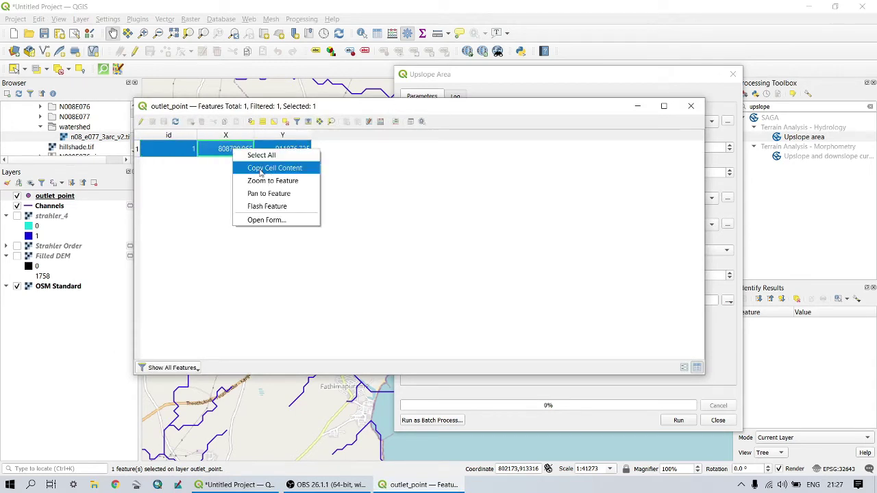
{"action": "left_click", "coordinate": [261, 168]}
{"action": "left_click", "coordinate": [592, 78]}
{"action": "double_click", "coordinate": [440, 147]}
{"action": "key", "text": "ctrl+v"}
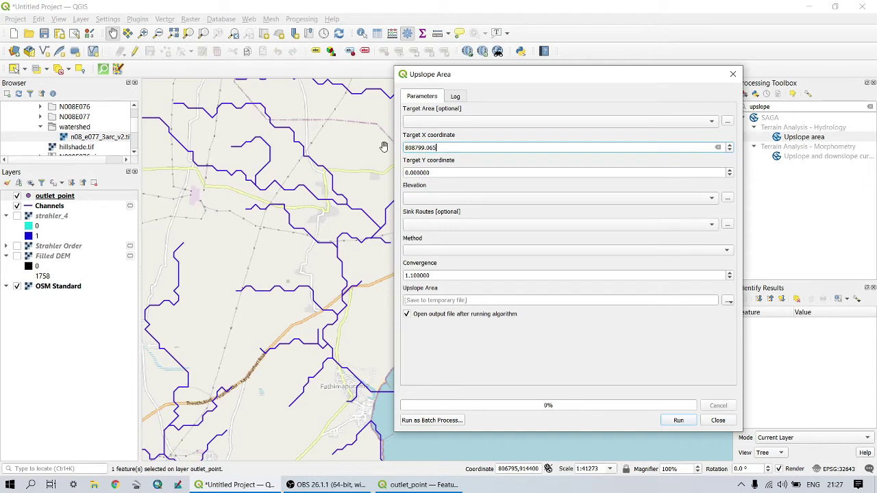
Set the target Y coordinate to 911876.725, copied from the outlet_point table, and choose Filled DEM as the elevation
{"action": "left_click", "coordinate": [423, 484]}
{"action": "left_click", "coordinate": [297, 150]}
{"action": "right_click", "coordinate": [297, 152]}
{"action": "left_click", "coordinate": [314, 170]}
{"action": "left_click", "coordinate": [474, 82]}
{"action": "double_click", "coordinate": [402, 172]}
{"action": "key", "text": "ctrl+v"}
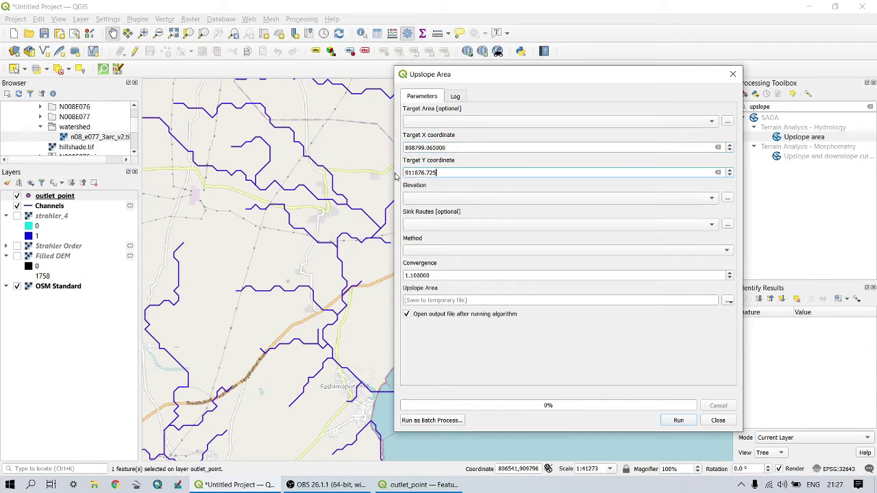
{"action": "left_click", "coordinate": [426, 197]}
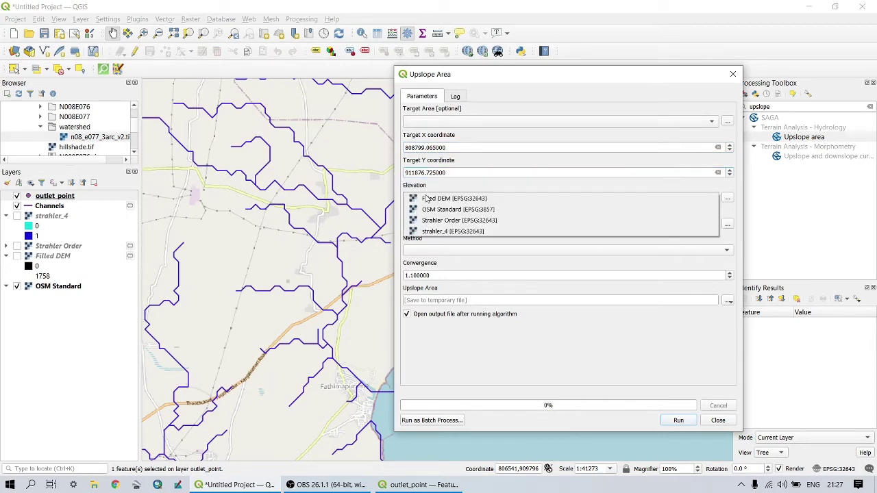
{"action": "left_click", "coordinate": [443, 200]}
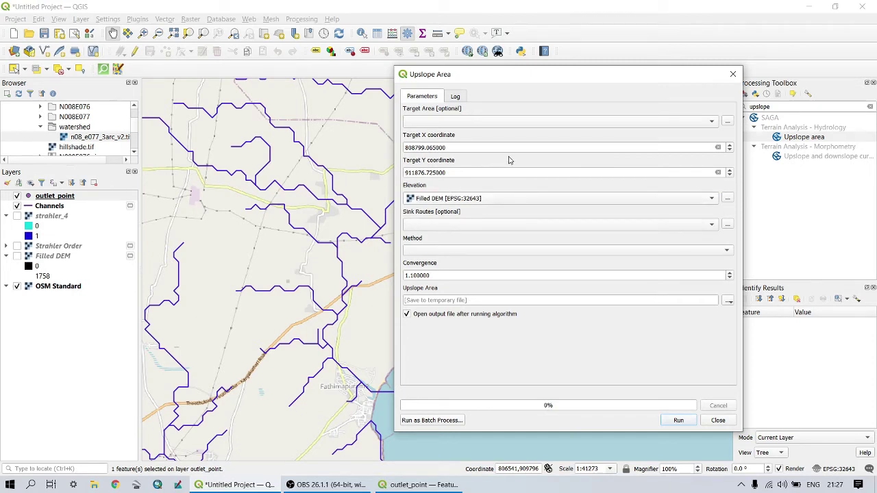
Run Upslope Area with the Deterministic 8 method, close the tool and show the full extent of the resulting raster
{"action": "left_click", "coordinate": [466, 250]}
{"action": "left_click", "coordinate": [441, 250]}
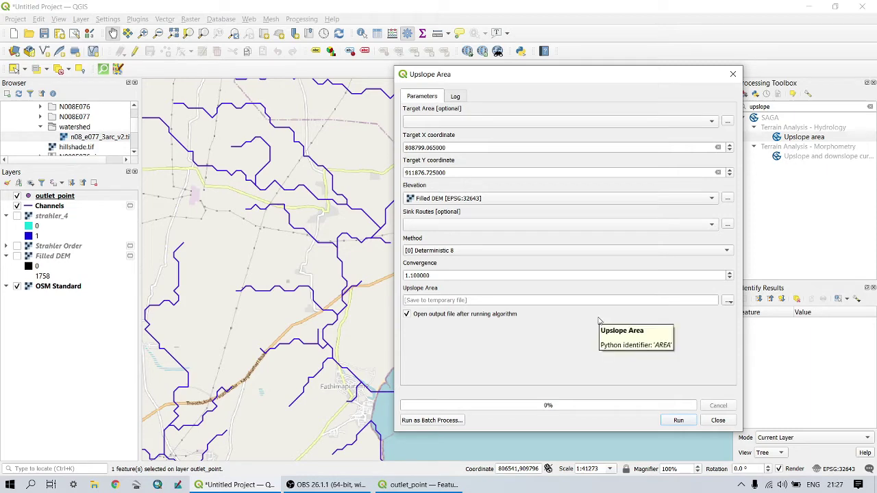
{"action": "left_click", "coordinate": [687, 420]}
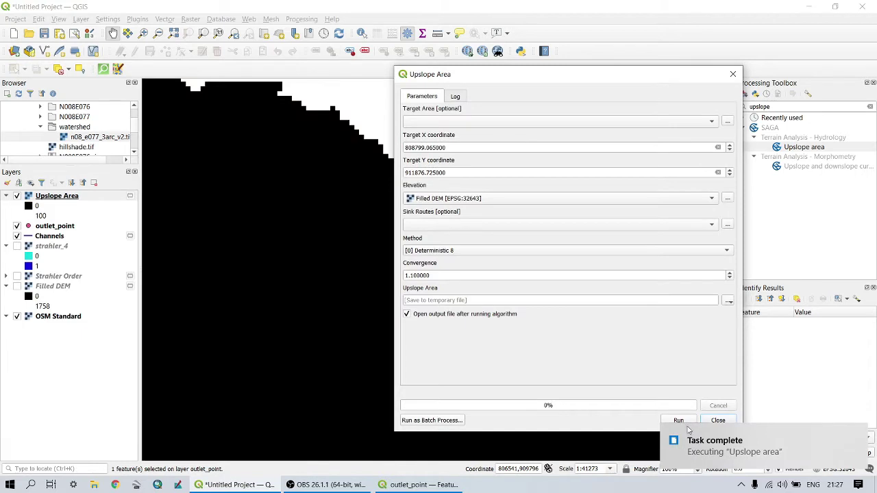
{"action": "left_click", "coordinate": [720, 421]}
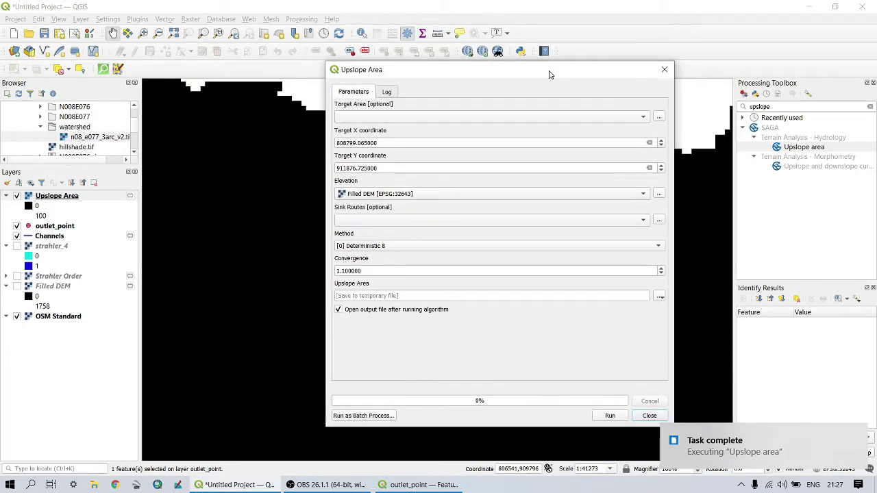
{"action": "left_click", "coordinate": [718, 420]}
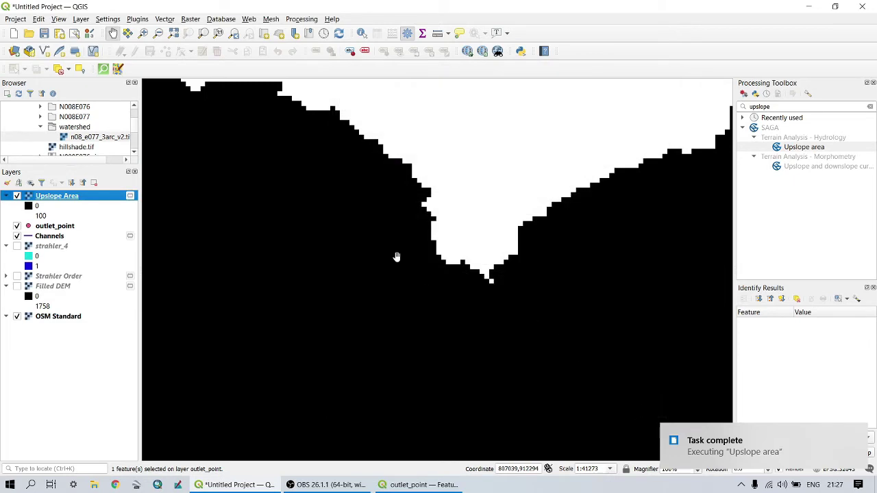
{"action": "scroll", "coordinate": [396, 258], "scroll_direction": "down", "scroll_amount": 1}
{"action": "scroll", "coordinate": [396, 257], "scroll_direction": "up", "scroll_amount": 2}
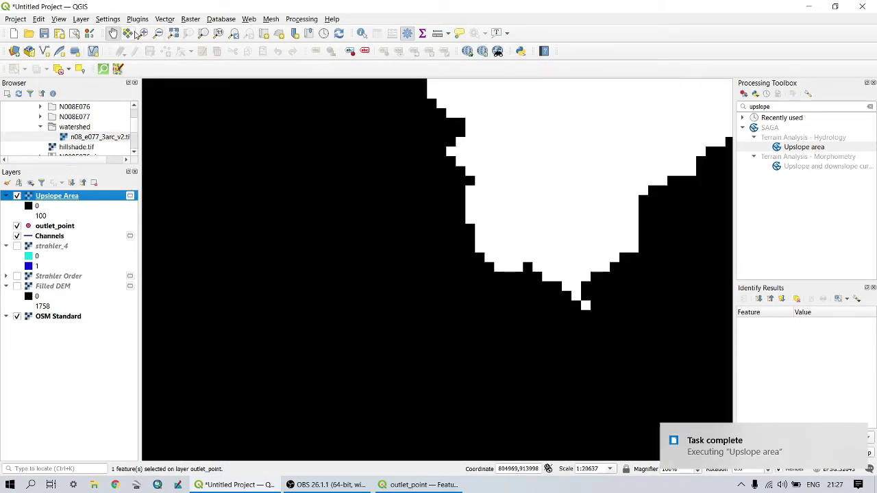
{"action": "left_click", "coordinate": [204, 34]}
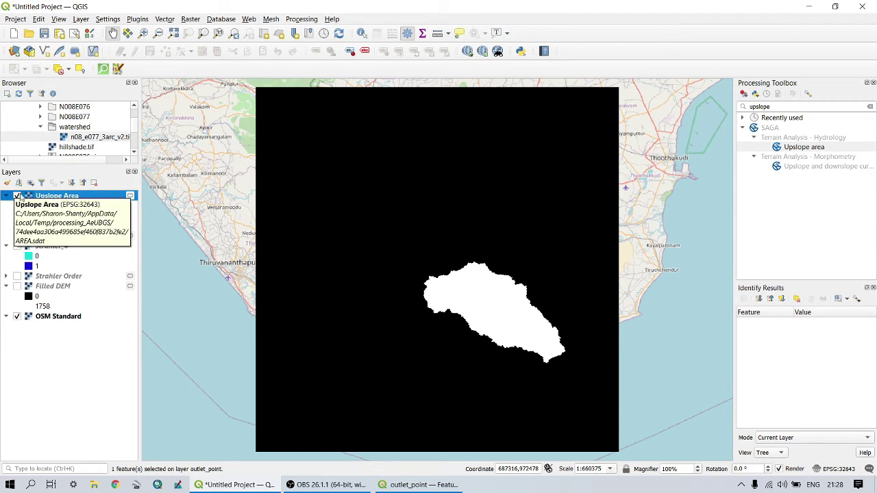
Polygonize band 1 of the Upslope Area raster into the shapefile catchment.shp in the watershed folder
{"action": "left_click", "coordinate": [191, 19]}
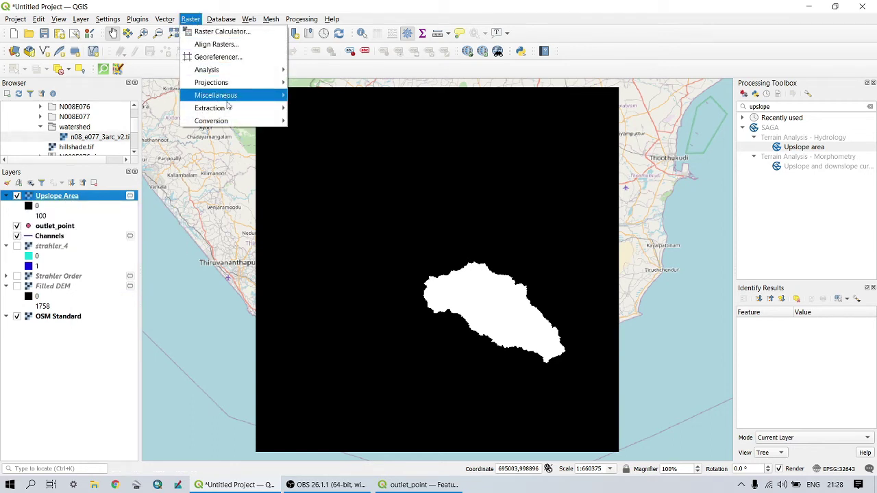
{"action": "mouse_move", "coordinate": [234, 125]}
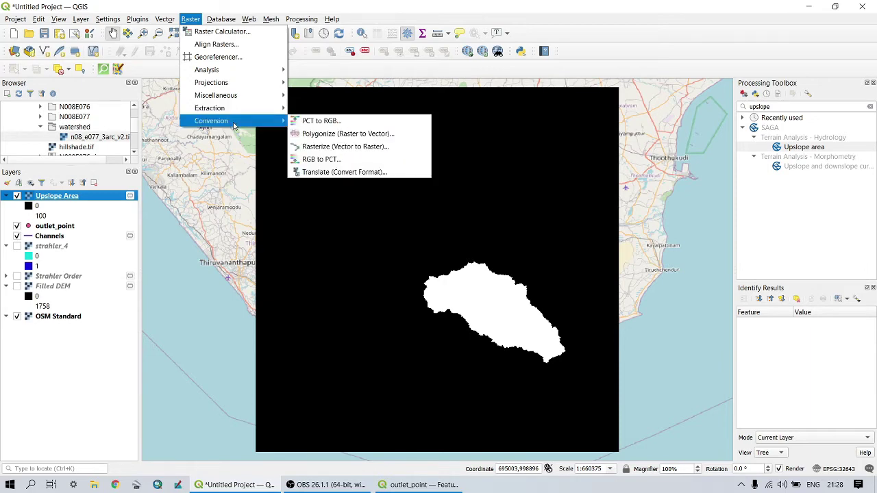
{"action": "left_click", "coordinate": [329, 139]}
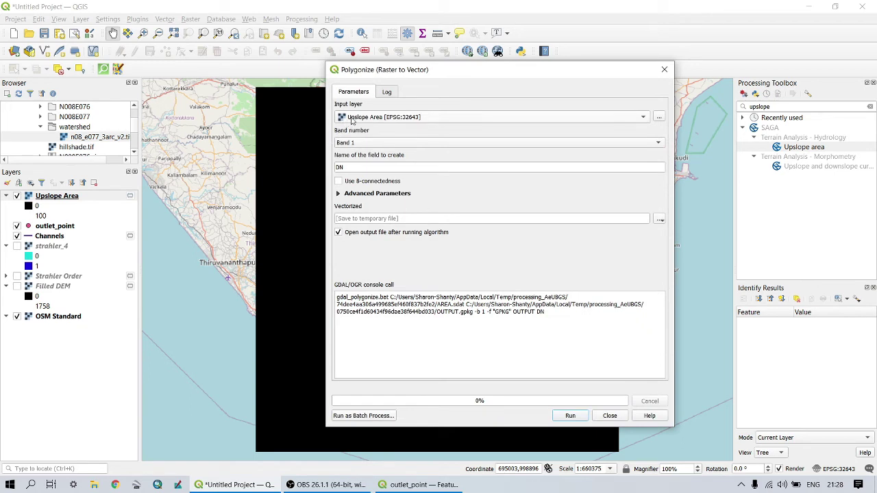
{"action": "left_click", "coordinate": [352, 119]}
{"action": "left_click", "coordinate": [368, 118]}
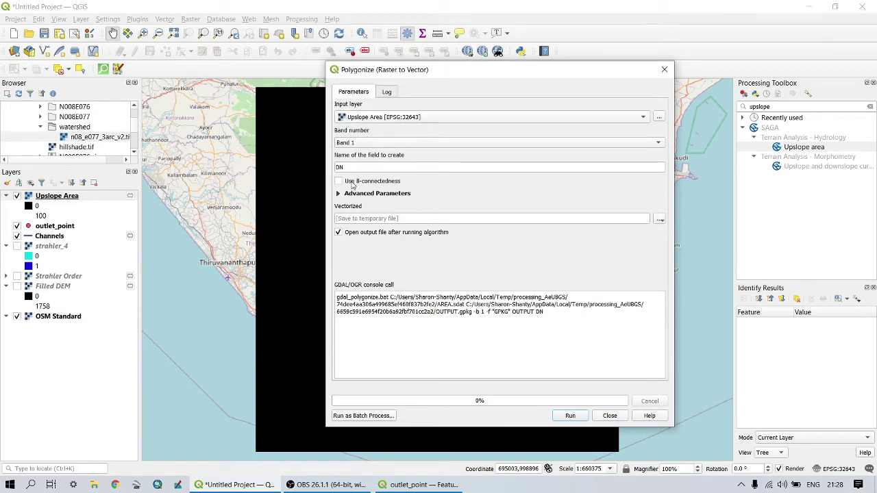
{"action": "left_click", "coordinate": [660, 219]}
{"action": "left_click", "coordinate": [687, 243]}
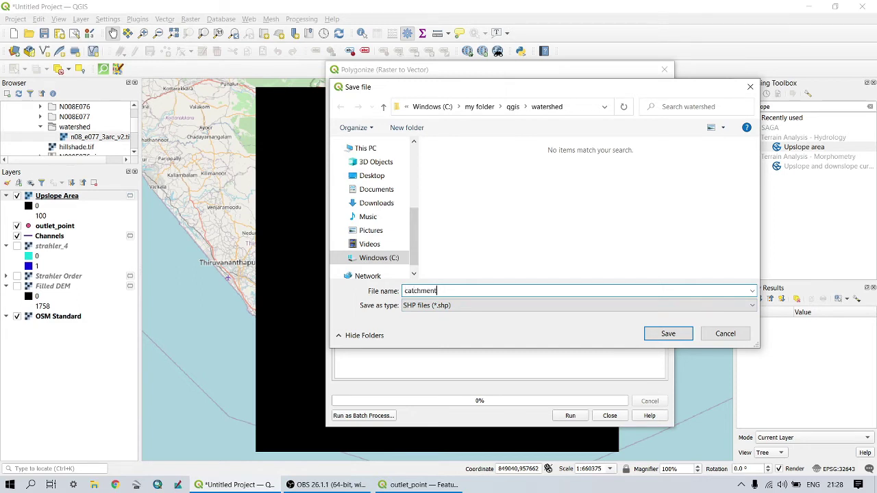
{"action": "left_click", "coordinate": [668, 334]}
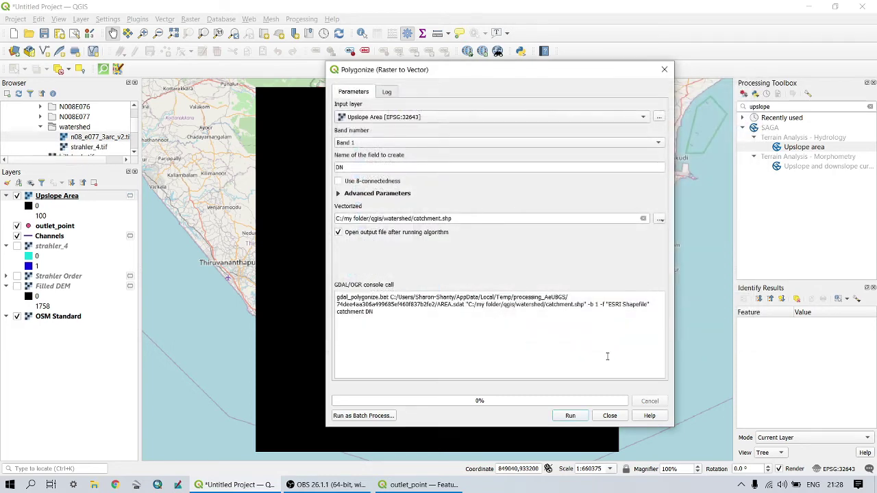
{"action": "left_click", "coordinate": [569, 415]}
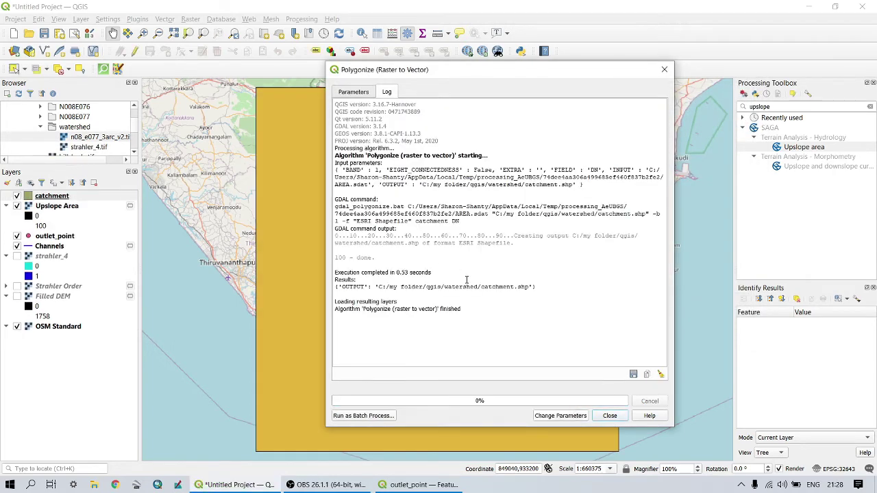
{"action": "left_click", "coordinate": [609, 415]}
Hide the Upslope Area and Channels layers and style the catchment layer with the outline red symbol
{"action": "left_click", "coordinate": [16, 205]}
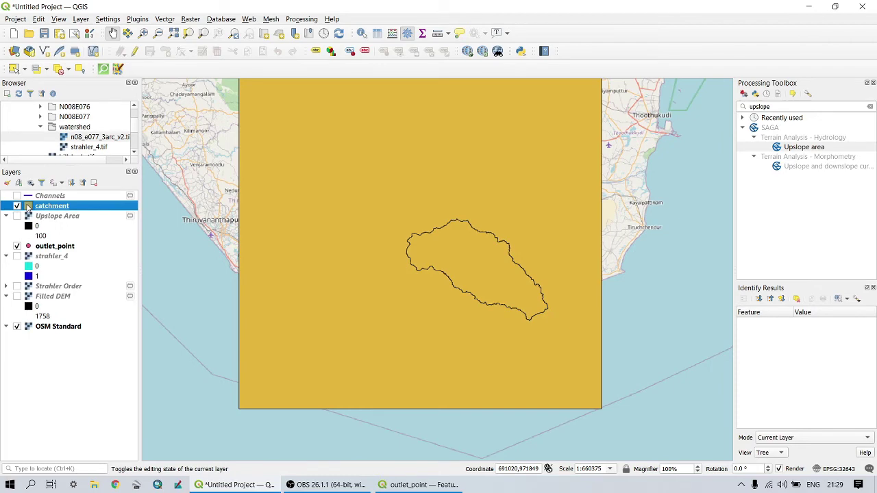
{"action": "double_click", "coordinate": [28, 206]}
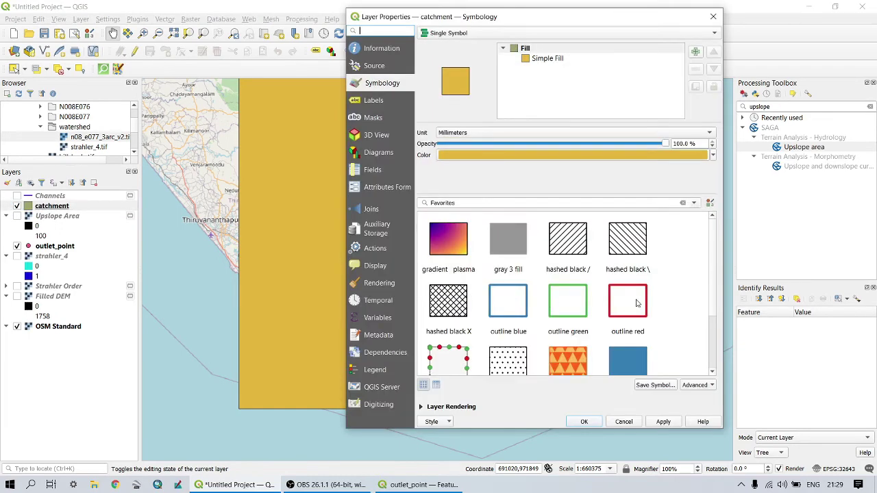
{"action": "left_click", "coordinate": [636, 303]}
{"action": "left_click", "coordinate": [661, 422]}
{"action": "left_click", "coordinate": [584, 421]}
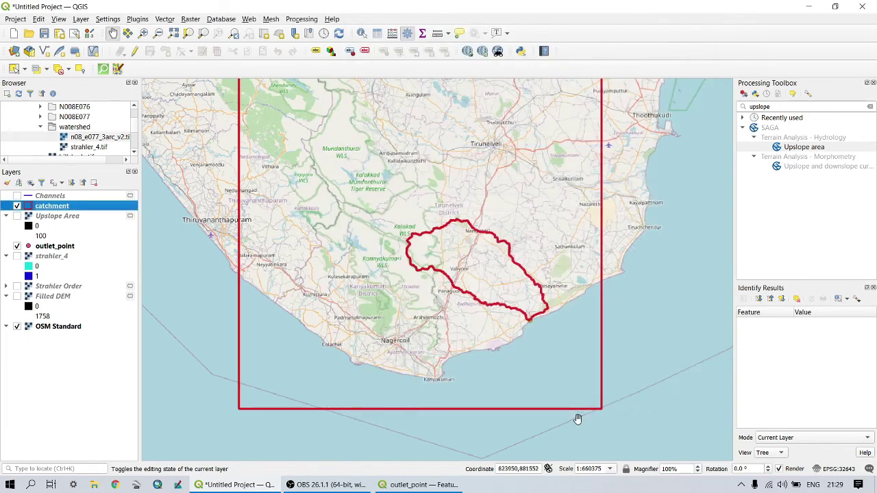
Make the catchment layer editable from its attribute table and delete the feature with DN 0
{"action": "scroll", "coordinate": [507, 298], "scroll_direction": "up", "scroll_amount": 1}
{"action": "scroll", "coordinate": [489, 255], "scroll_direction": "down", "scroll_amount": 2}
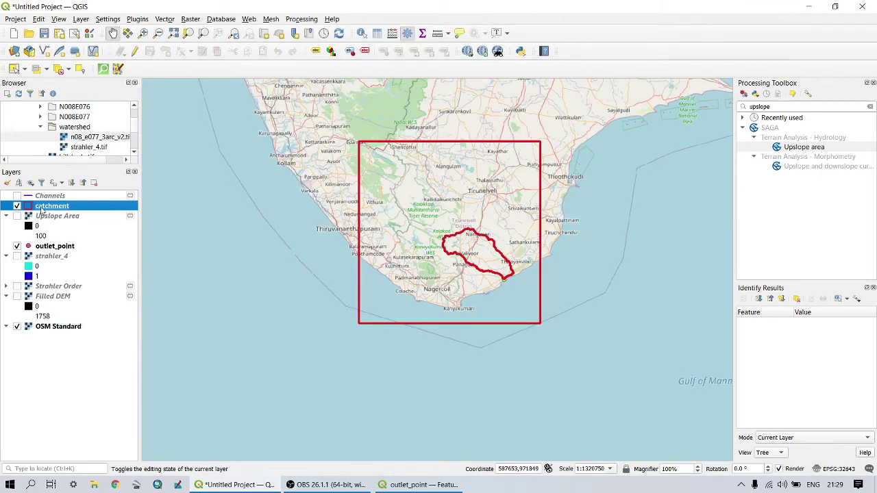
{"action": "right_click", "coordinate": [42, 210]}
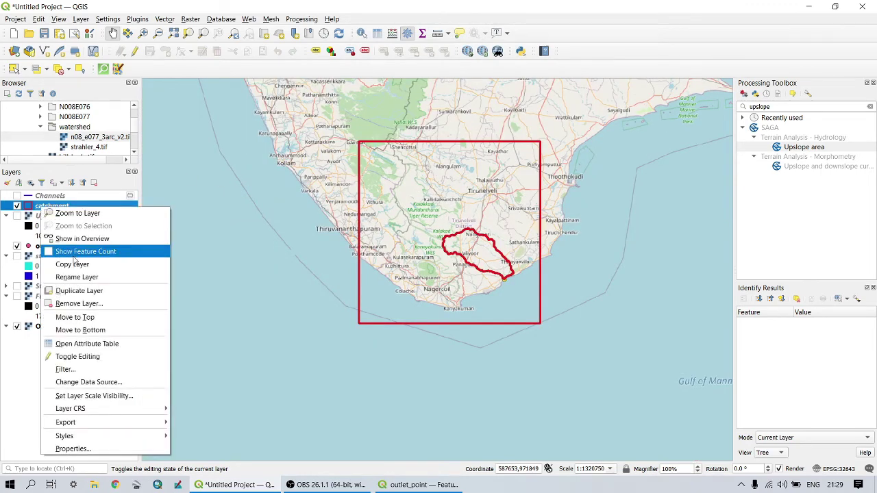
{"action": "left_click", "coordinate": [79, 343]}
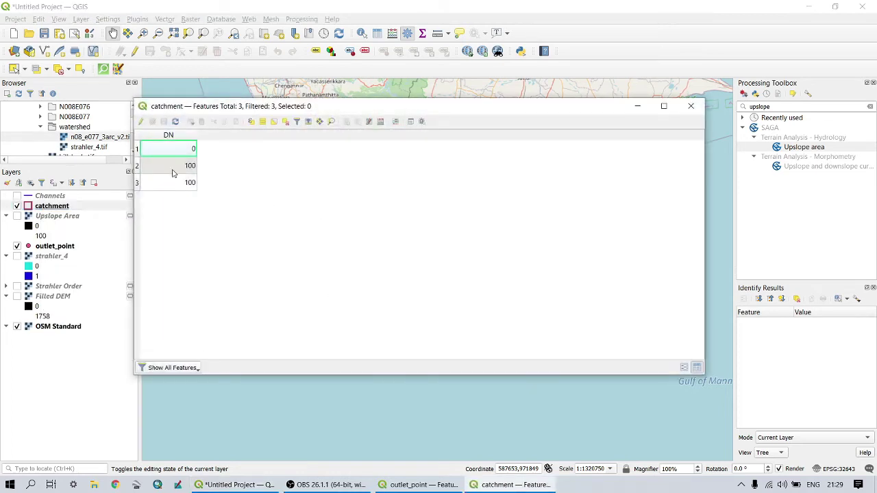
{"action": "left_click_drag", "start_coordinate": [331, 108], "coordinate": [730, 158]}
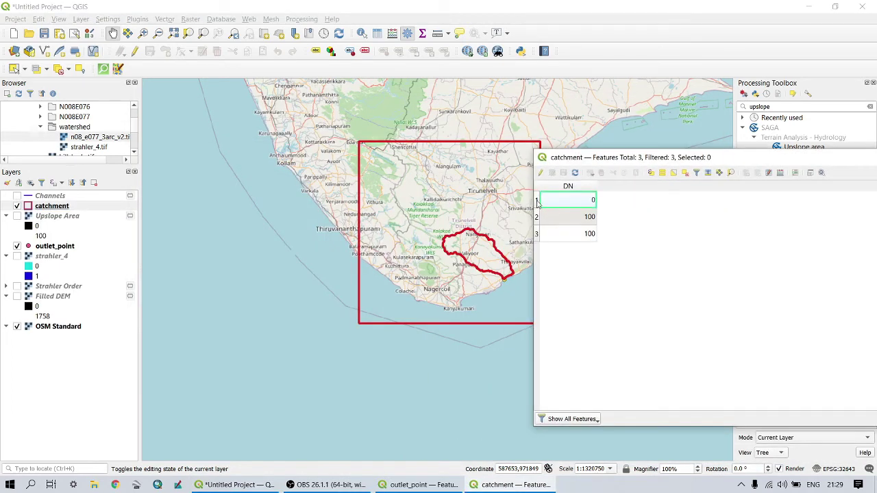
{"action": "left_click", "coordinate": [537, 200]}
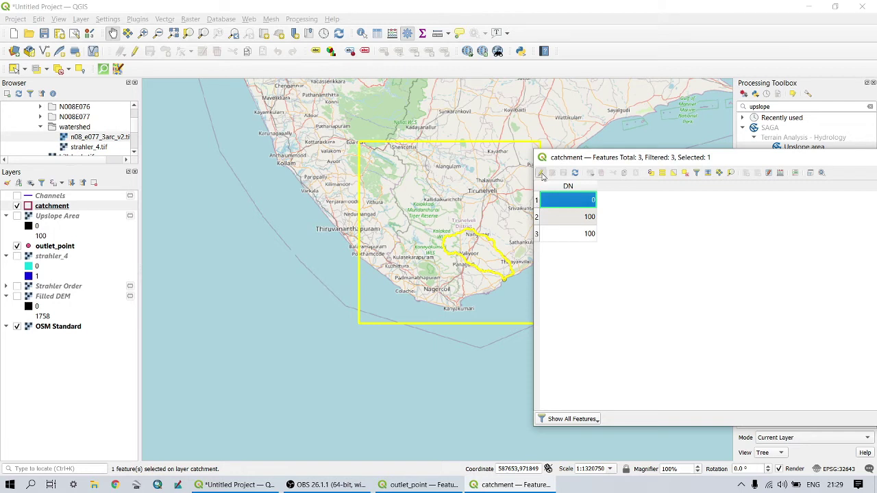
{"action": "left_click", "coordinate": [540, 173]}
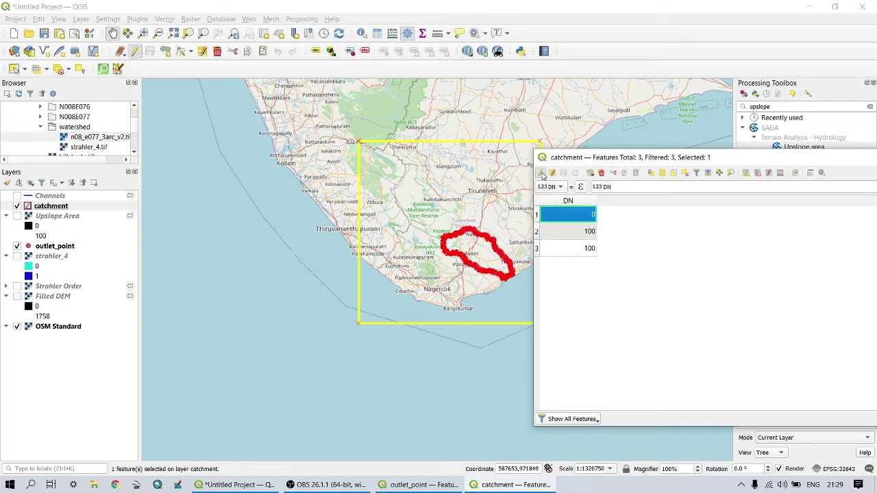
{"action": "key", "text": "Delete"}
{"action": "key", "text": "Return"}
Compare the two remaining catchment features and delete the tiny DN 100 polygon near the outlet
{"action": "left_click", "coordinate": [537, 217]}
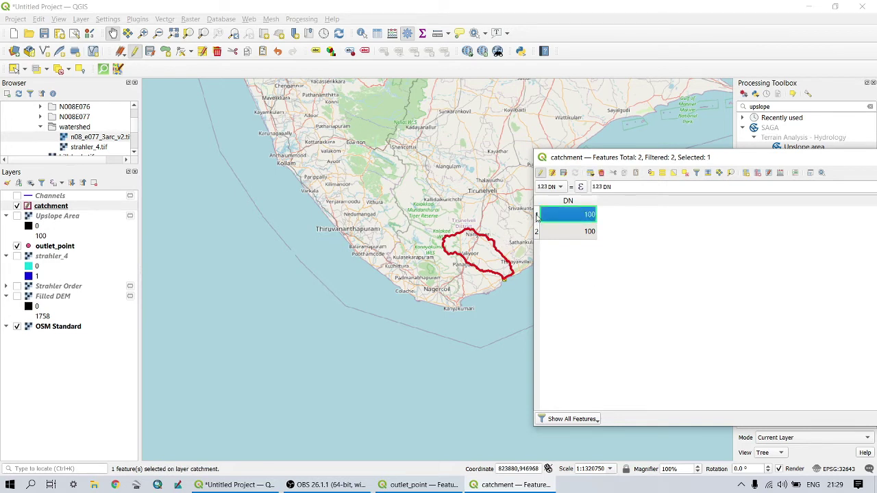
{"action": "left_click", "coordinate": [539, 232]}
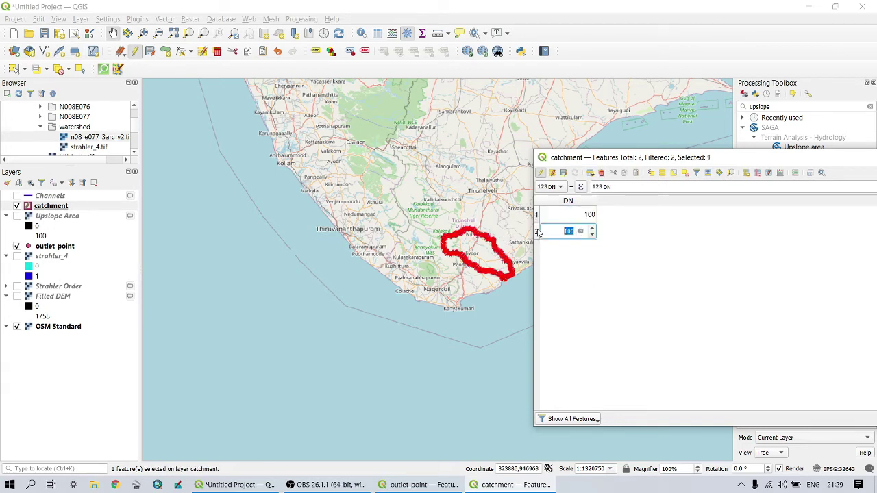
{"action": "left_click", "coordinate": [538, 214]}
{"action": "key", "text": "BackSpace"}
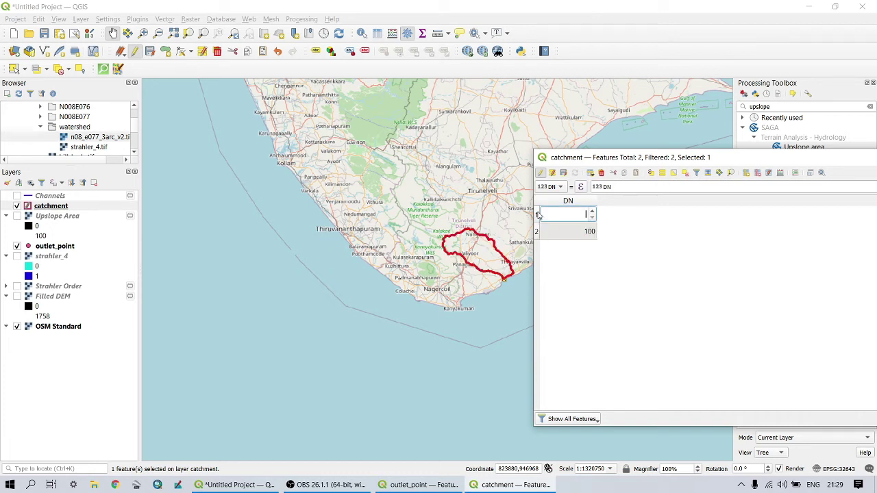
{"action": "left_click", "coordinate": [537, 216]}
{"action": "key", "text": "Delete"}
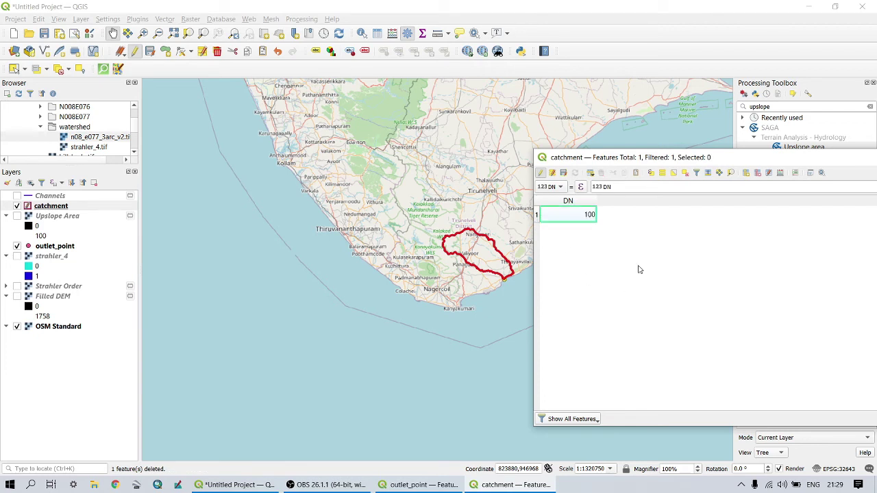
Save the catchment layer edits, stop editing and close its attribute table
{"action": "mouse_move", "coordinate": [687, 158]}
{"action": "left_mouse_down"}
{"action": "mouse_move", "coordinate": [562, 129]}
{"action": "mouse_move", "coordinate": [677, 144]}
{"action": "left_mouse_up"}
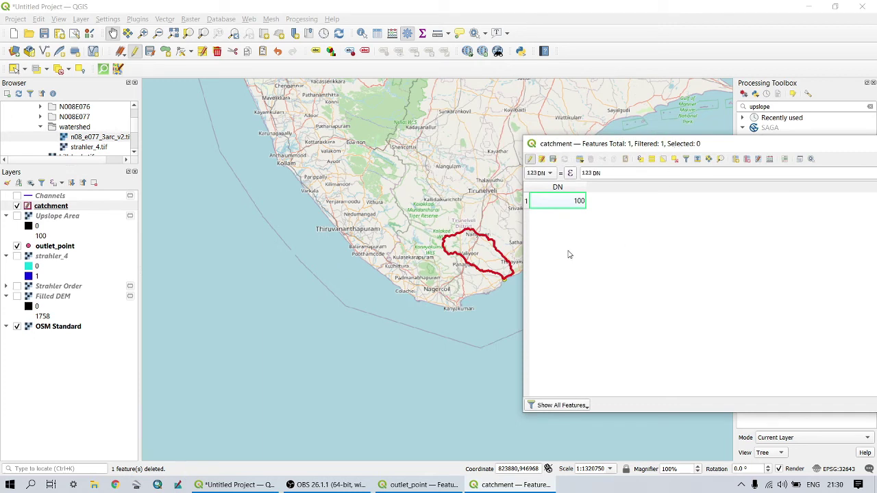
{"action": "left_click", "coordinate": [552, 160]}
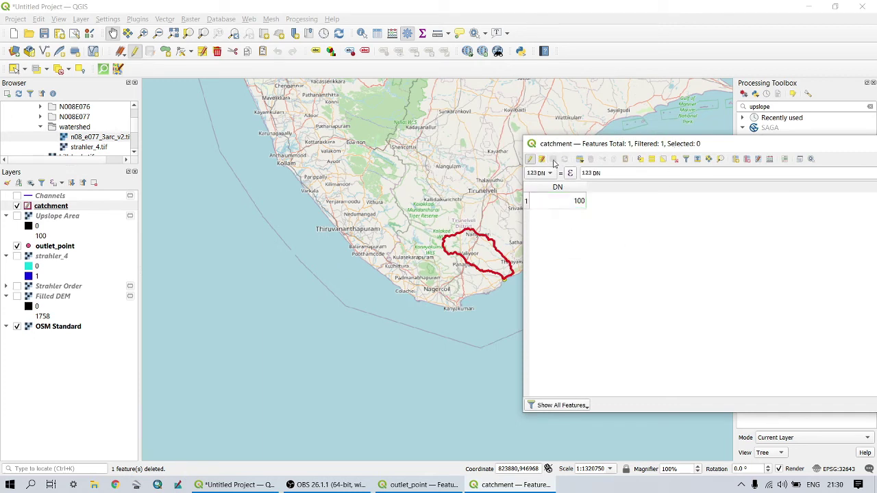
{"action": "left_click", "coordinate": [529, 160]}
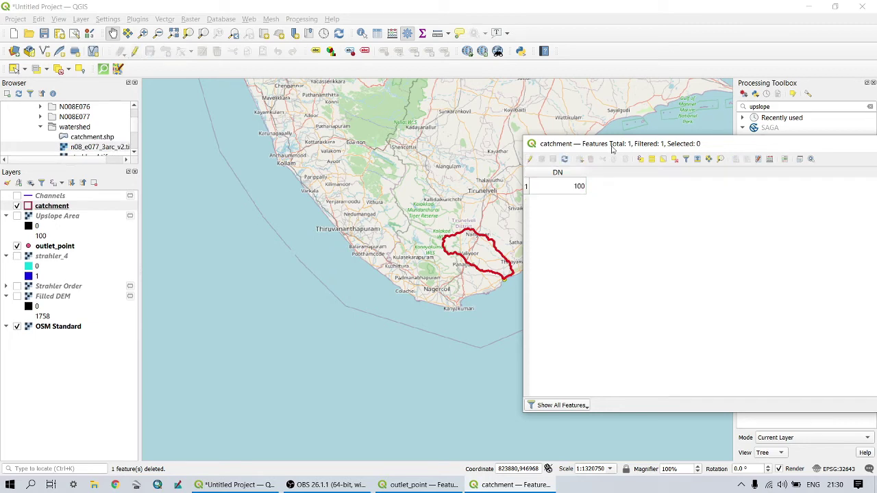
{"action": "left_click_drag", "start_coordinate": [614, 145], "coordinate": [463, 140]}
{"action": "left_click_drag", "start_coordinate": [700, 131], "coordinate": [545, 133]}
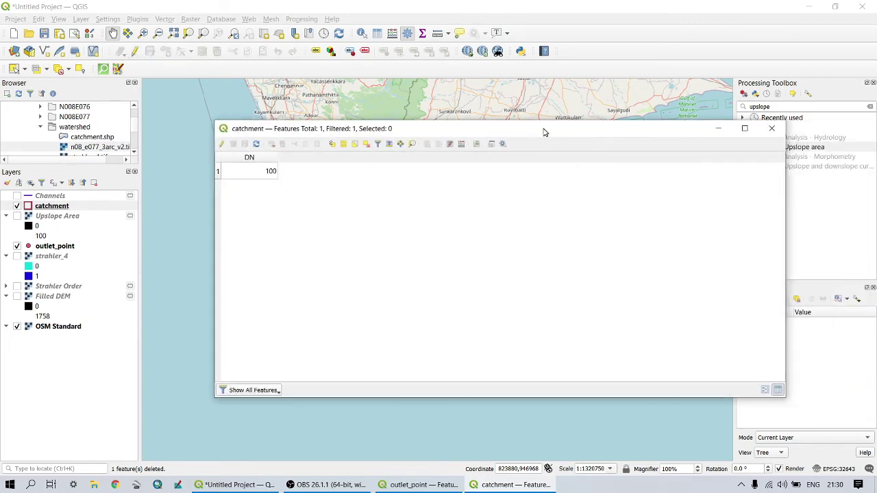
{"action": "left_click", "coordinate": [771, 128]}
Show the Channels layer again to check the stream network against the catchment boundary
{"action": "scroll", "coordinate": [503, 248], "scroll_direction": "up", "scroll_amount": 2}
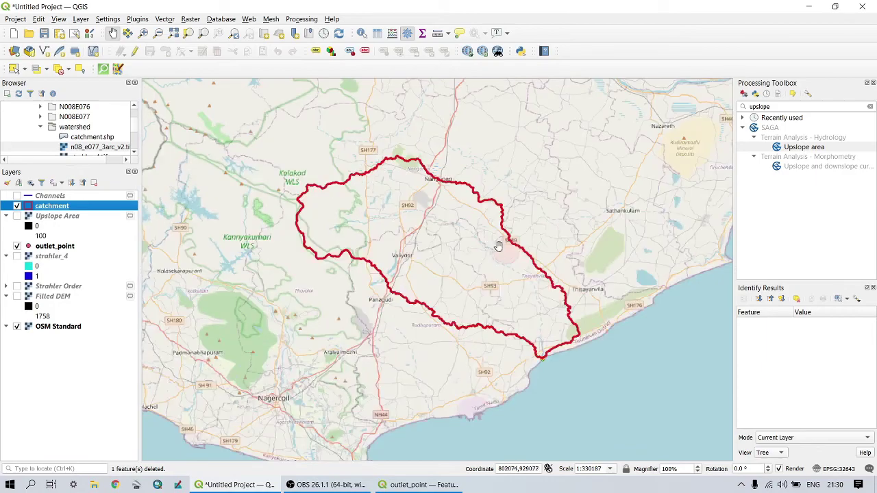
{"action": "left_click", "coordinate": [17, 196]}
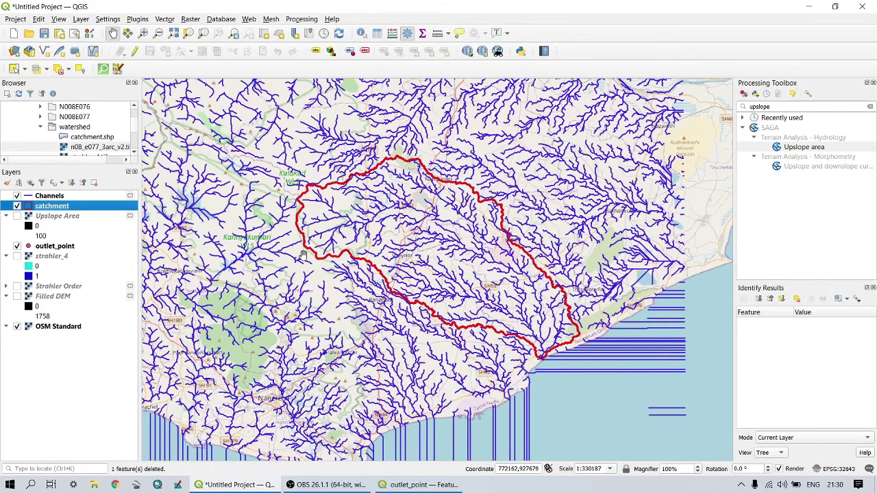
{"action": "scroll", "coordinate": [394, 291], "scroll_direction": "up", "scroll_amount": 1}
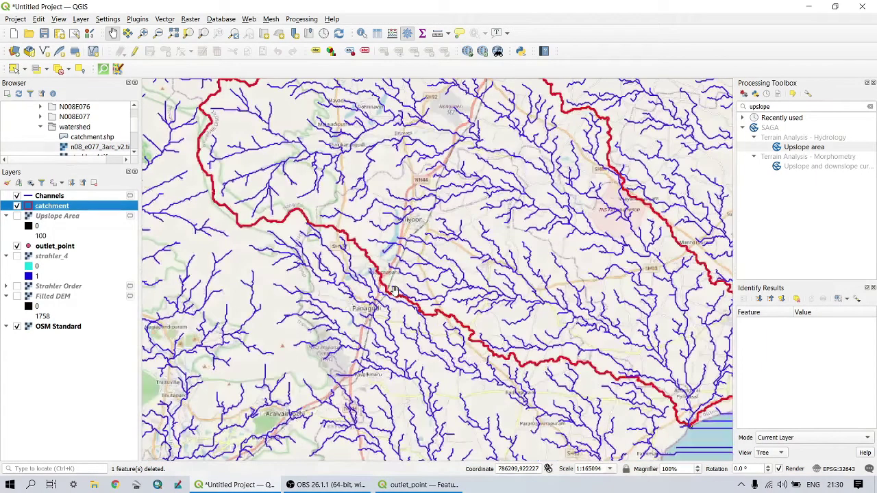
{"action": "scroll", "coordinate": [395, 291], "scroll_direction": "down", "scroll_amount": 1}
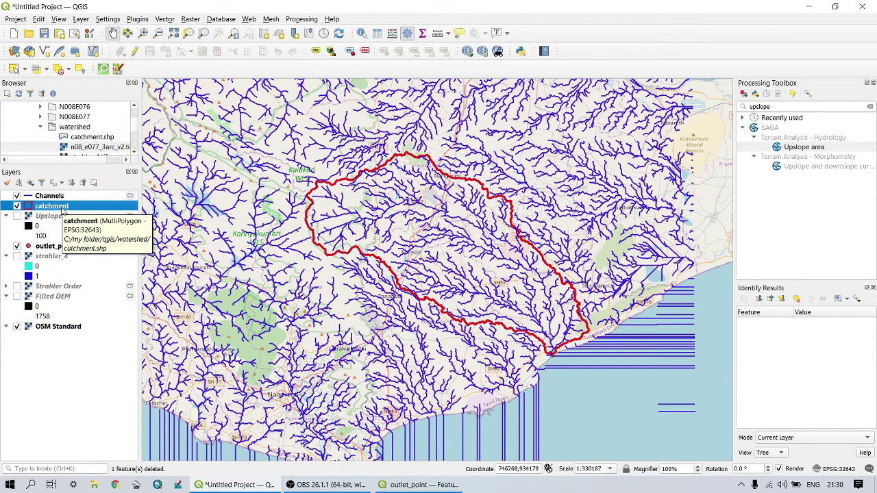
Search the processing tools for "clip" and run SAGA Polygon Clipping with catchment as clip features and Channels as input, output to a temporary file
{"action": "left_click", "coordinate": [739, 107]}
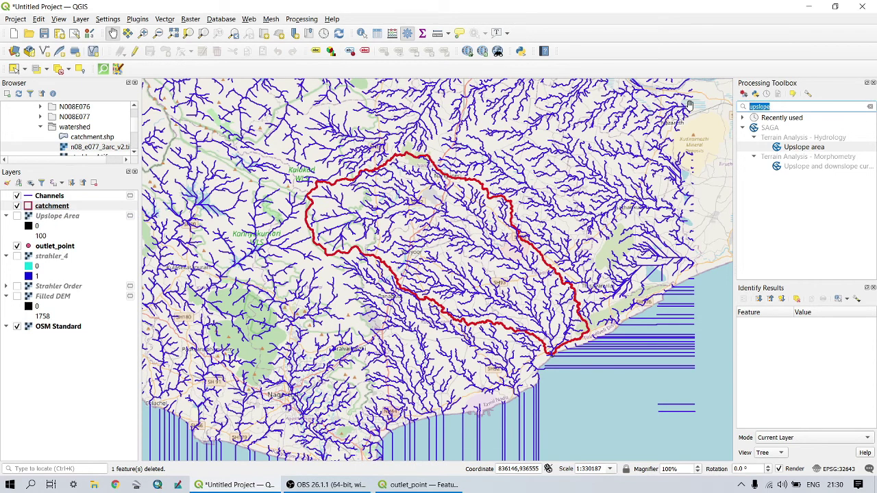
{"action": "type", "text": "clip"}
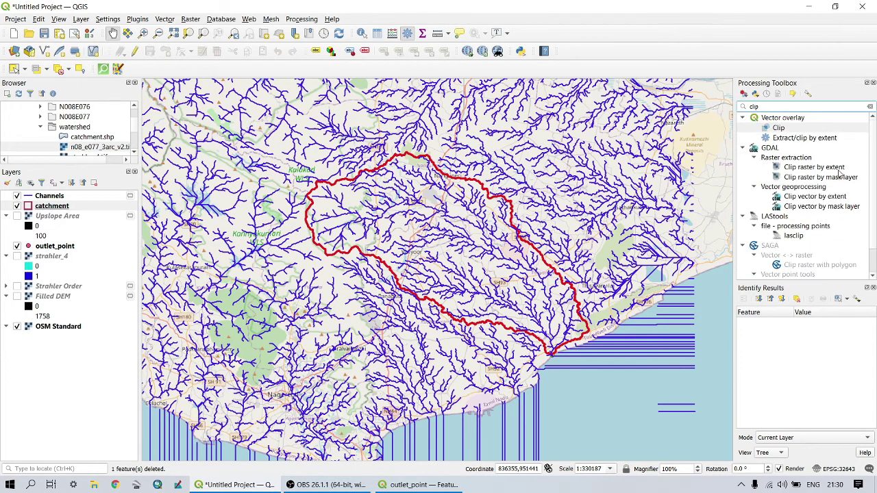
{"action": "left_click", "coordinate": [803, 274]}
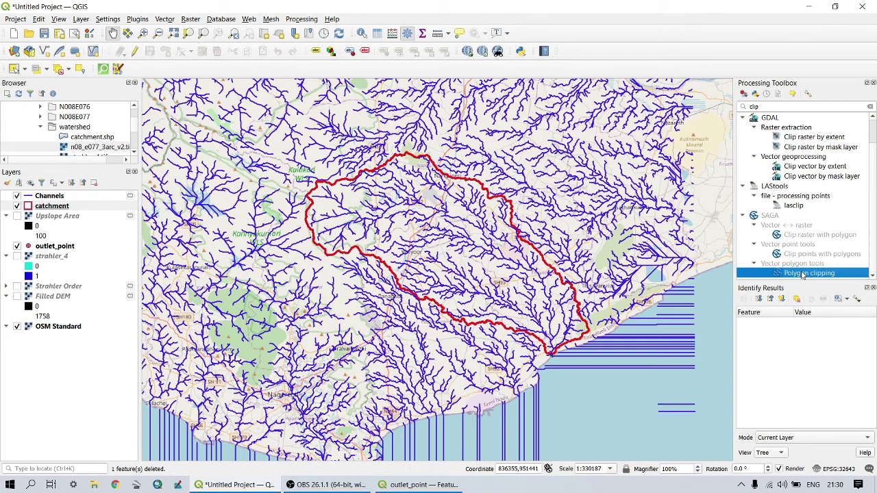
{"action": "double_click", "coordinate": [802, 273]}
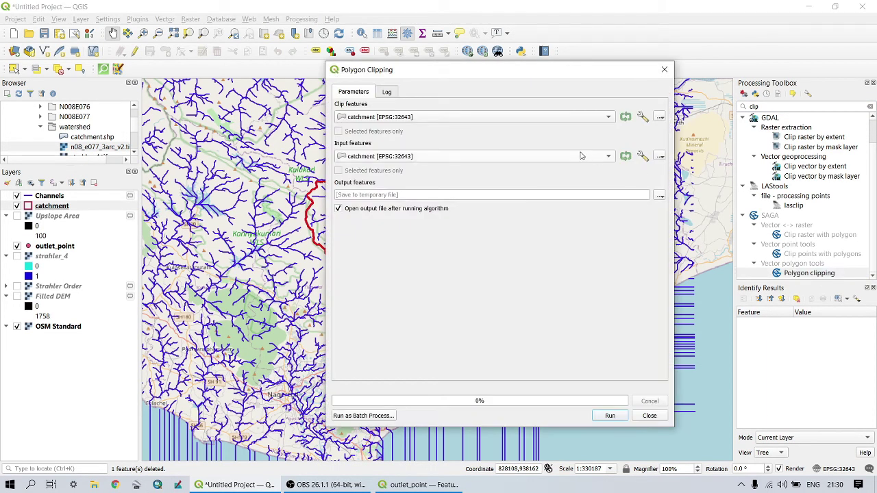
{"action": "left_click", "coordinate": [384, 119]}
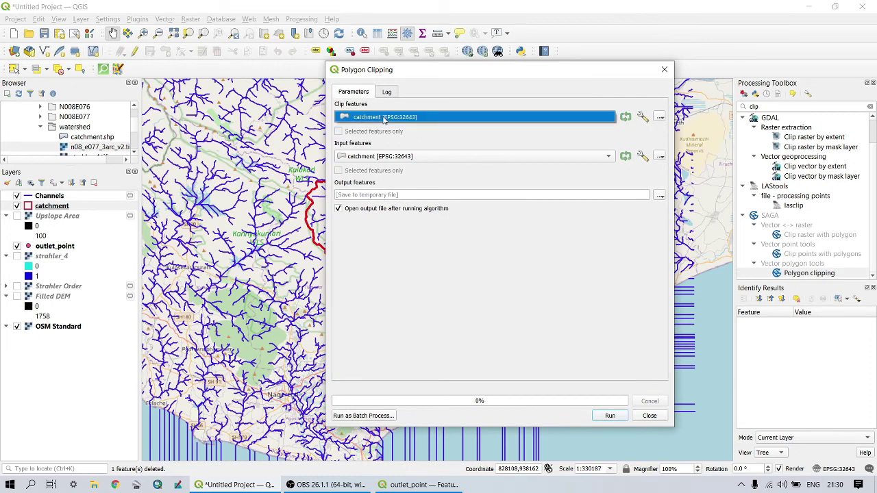
{"action": "left_click", "coordinate": [388, 157]}
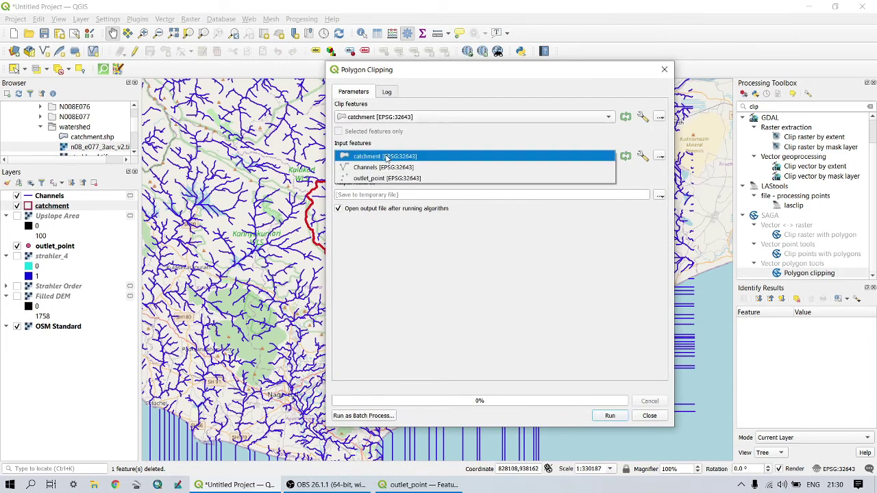
{"action": "left_click", "coordinate": [385, 168]}
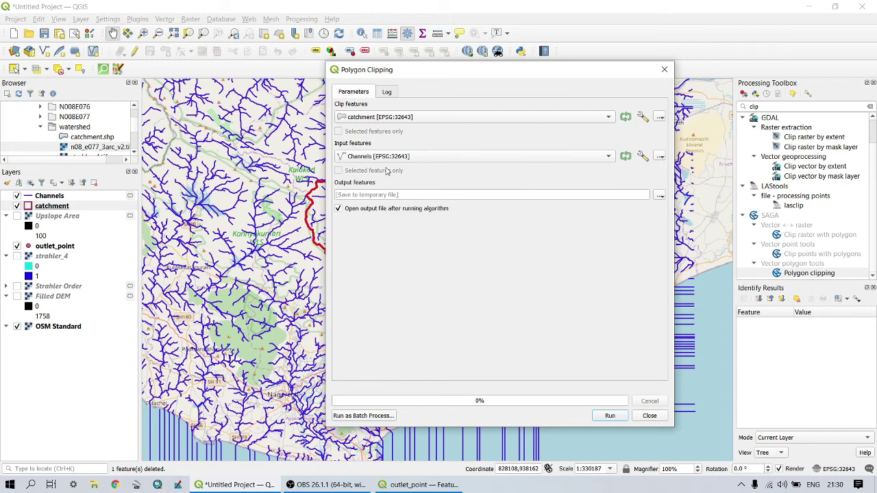
{"action": "left_click", "coordinate": [609, 416]}
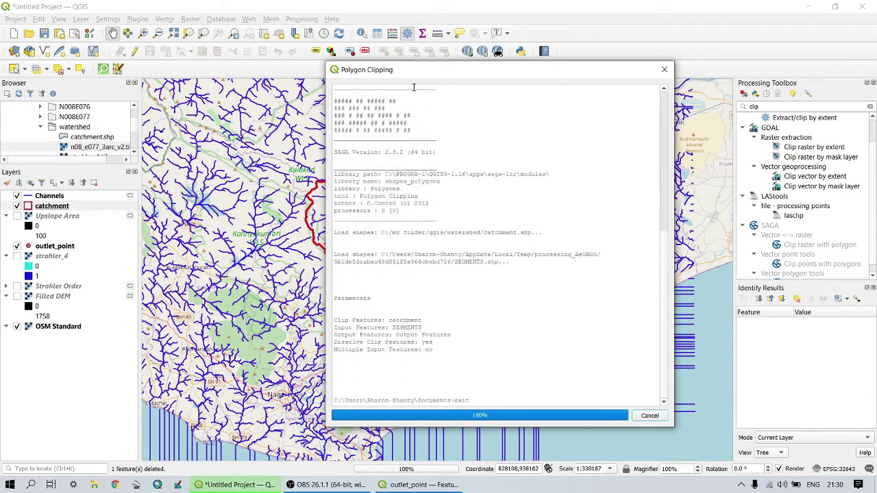
{"action": "left_click", "coordinate": [649, 415]}
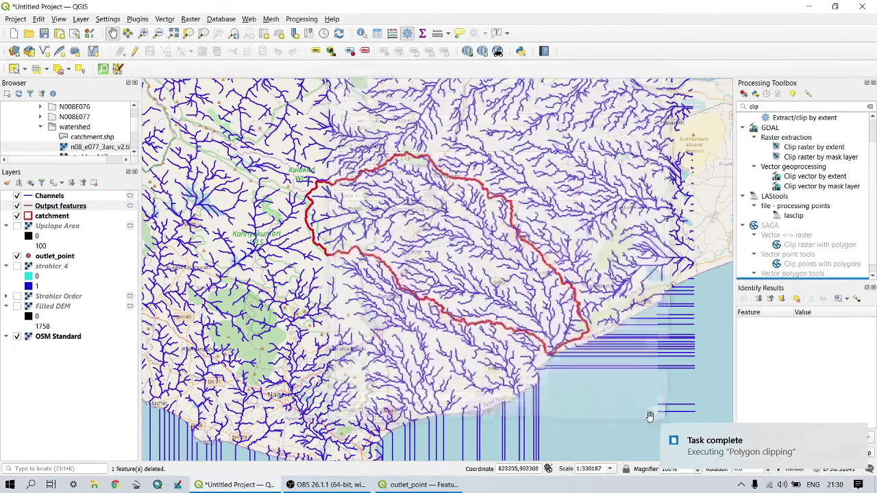
Hide the full Channels layer and toggle the catchment layer off and on to check the clipped streams against the boundary
{"action": "left_click", "coordinate": [16, 196]}
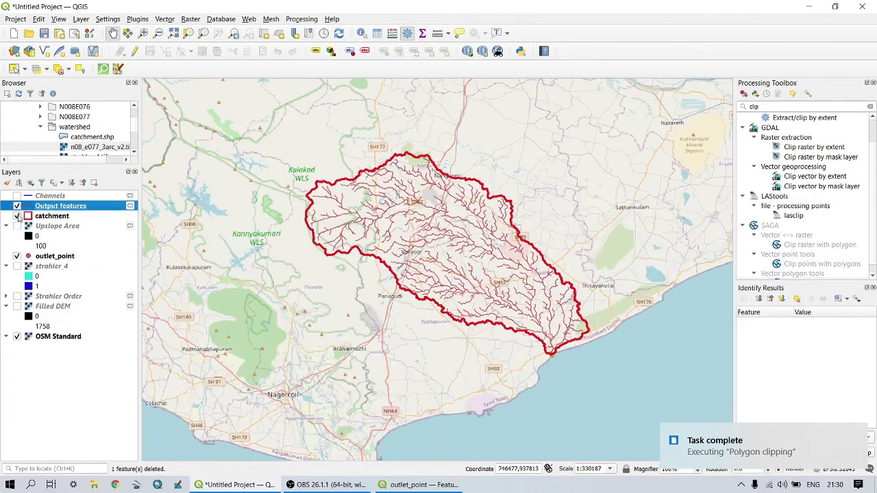
{"action": "left_click", "coordinate": [17, 216]}
{"action": "left_click", "coordinate": [17, 216]}
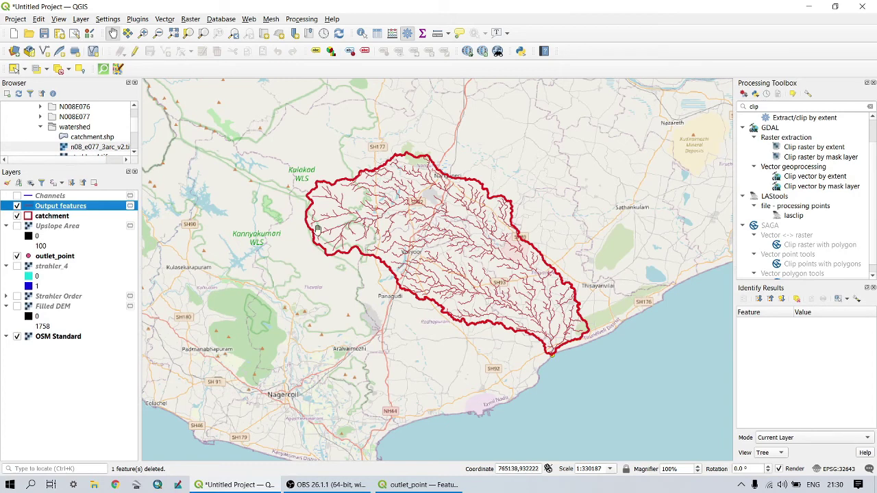